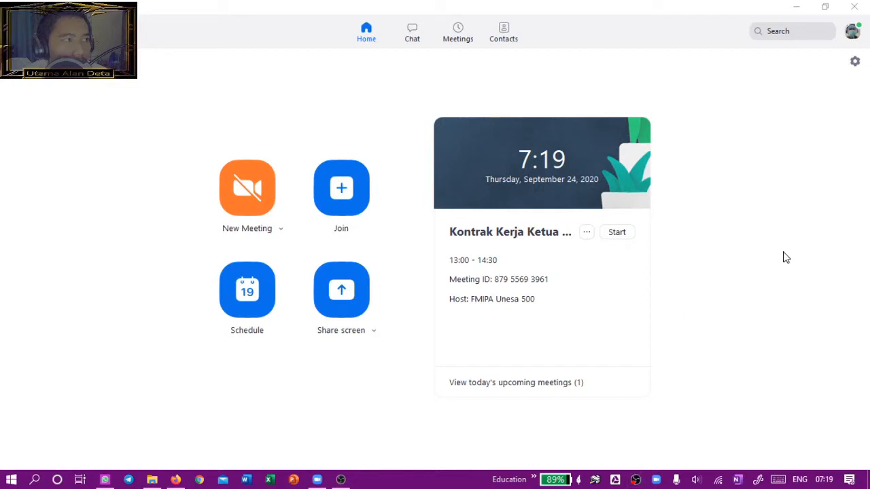
# Step: Check the client for updates, close the update notice, and view the account menu
pyautogui.click(852, 31)
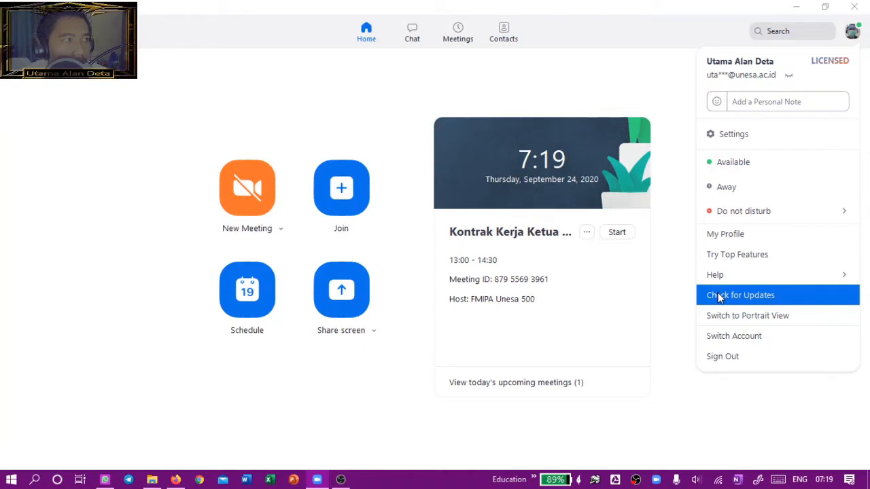
pyautogui.click(643, 87)
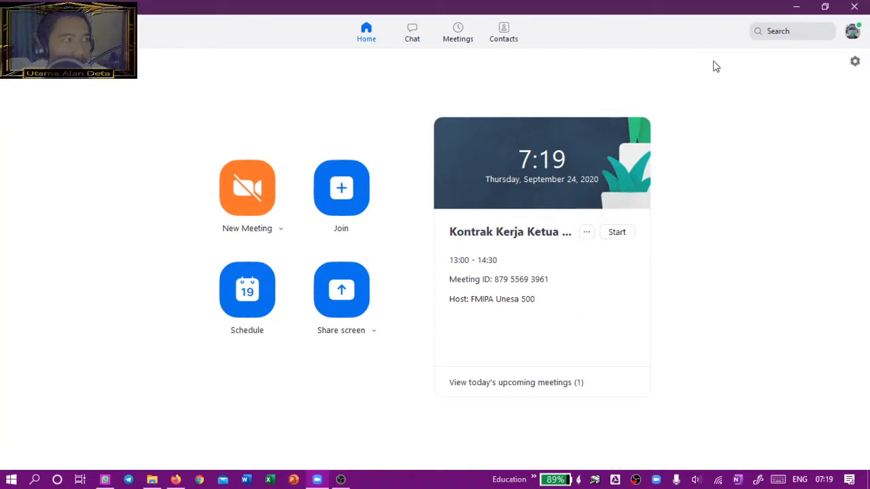
pyautogui.click(853, 36)
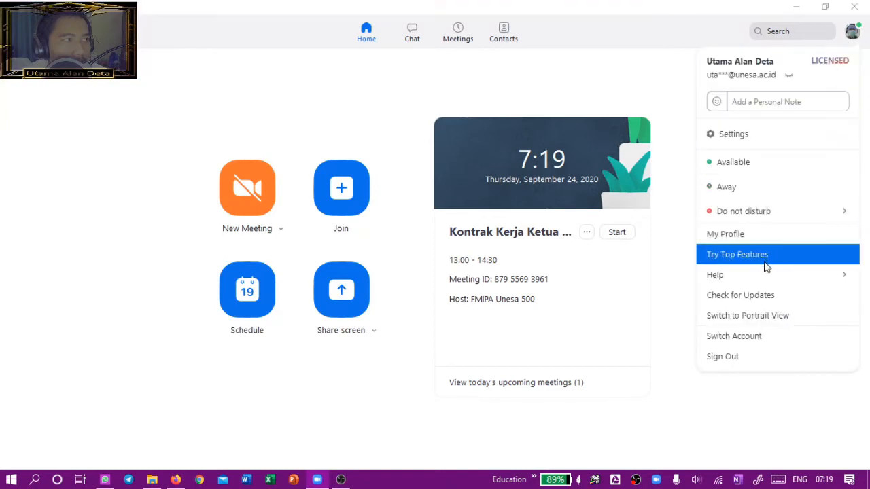
pyautogui.click(755, 295)
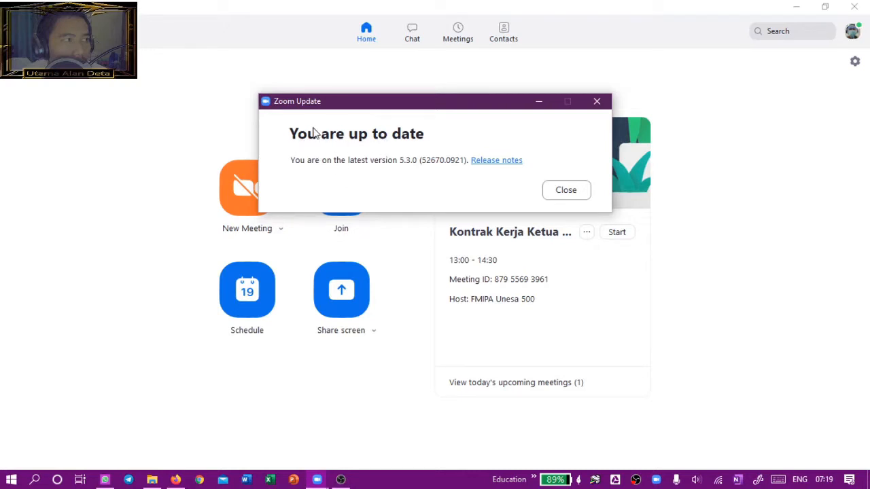
pyautogui.click(564, 190)
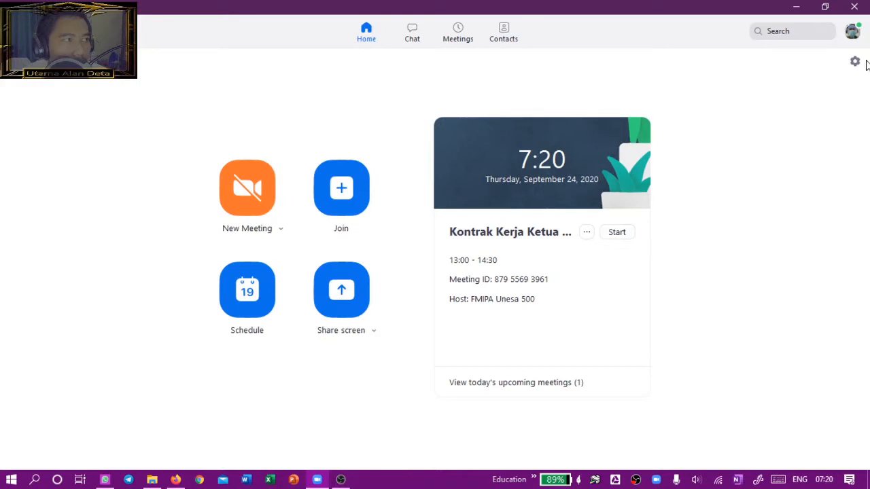
pyautogui.click(852, 31)
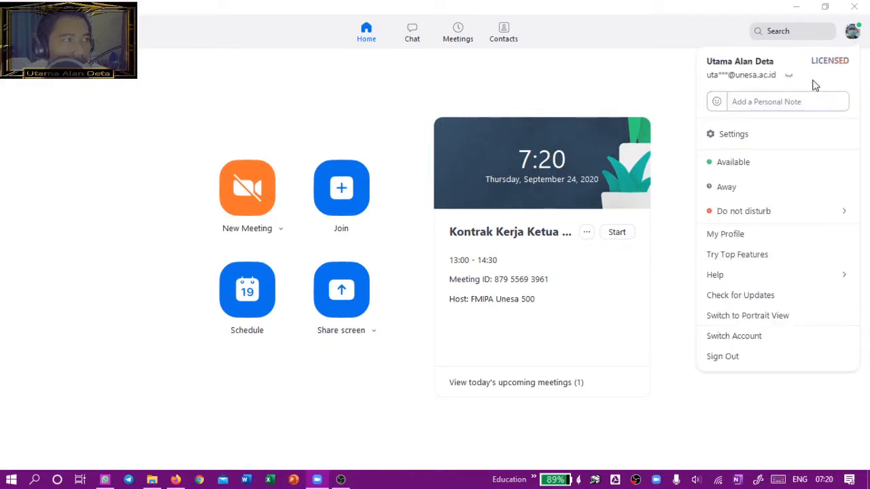
pyautogui.click(613, 88)
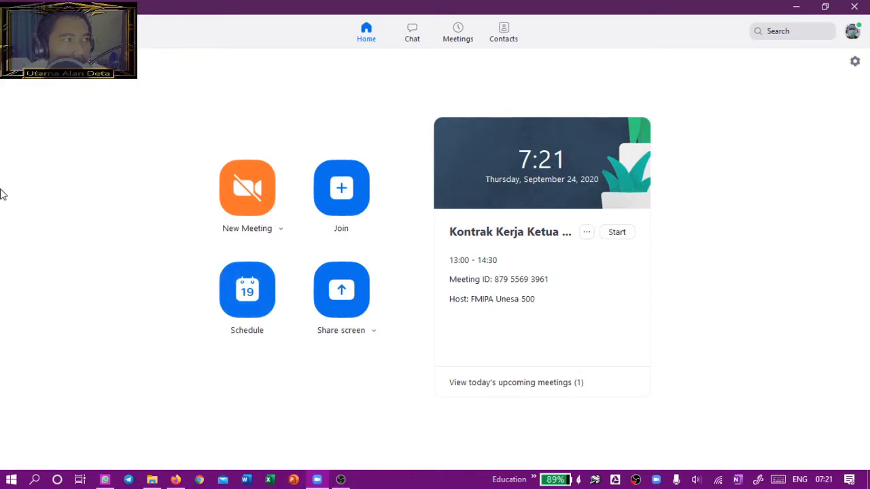
# Step: Start a new meeting and maximize its window
pyautogui.click(235, 195)
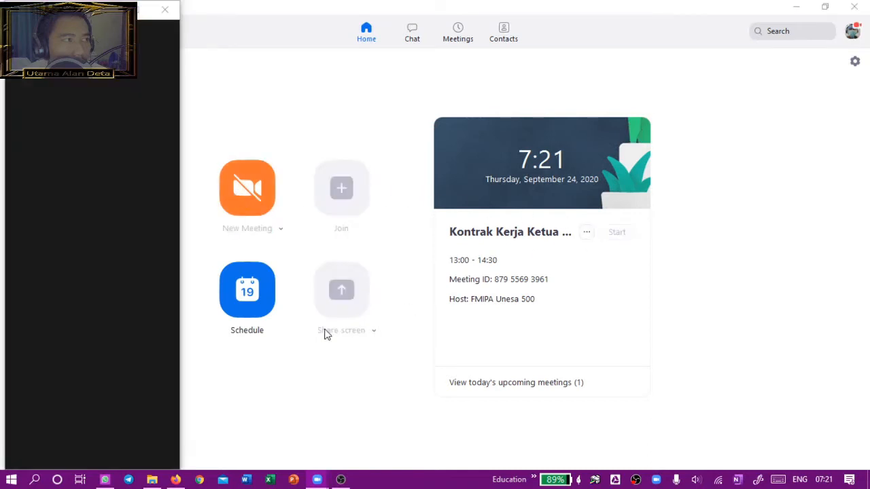
pyautogui.doubleClick(139, 13)
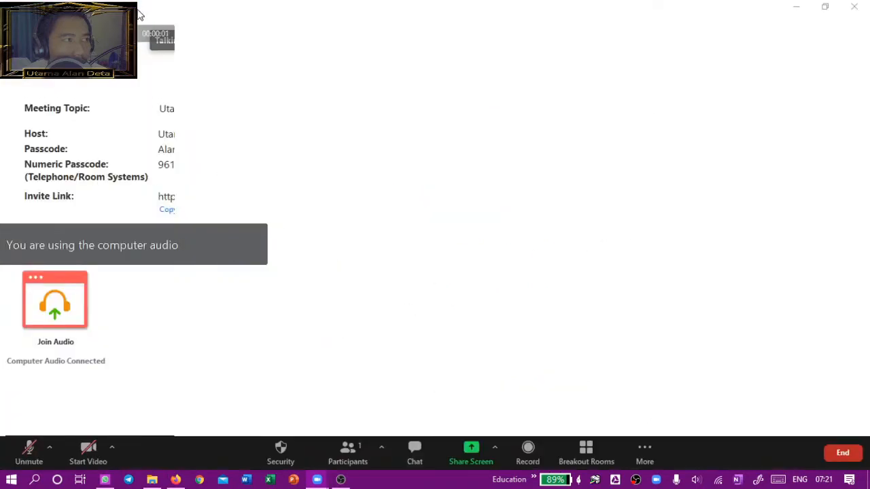
# Step: Create 2 breakout rooms with participants assigned automatically, and close the room list
pyautogui.click(588, 449)
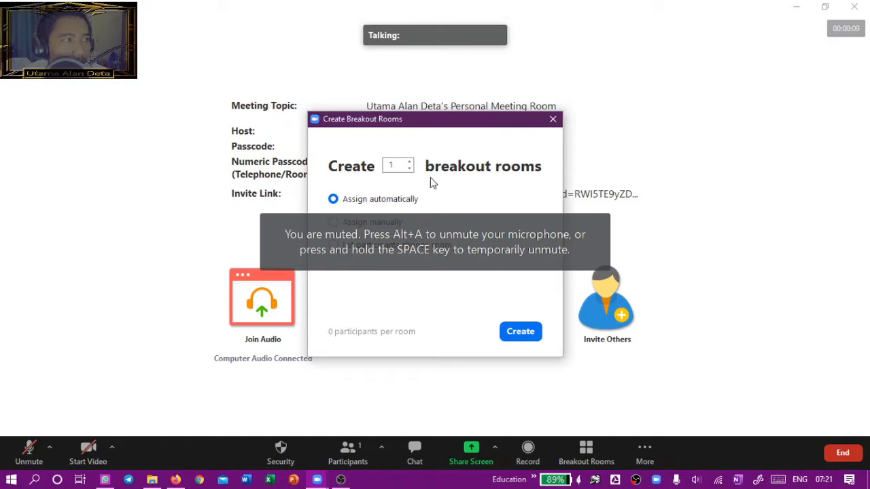
pyautogui.doubleClick(400, 167)
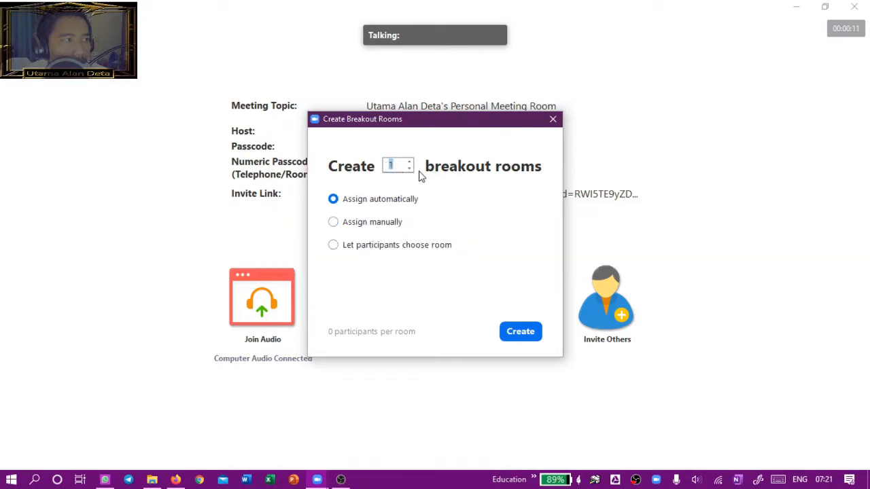
pyautogui.write('50')
pyautogui.press('BackSpace')
pyautogui.press('BackSpace')
pyautogui.write('2')
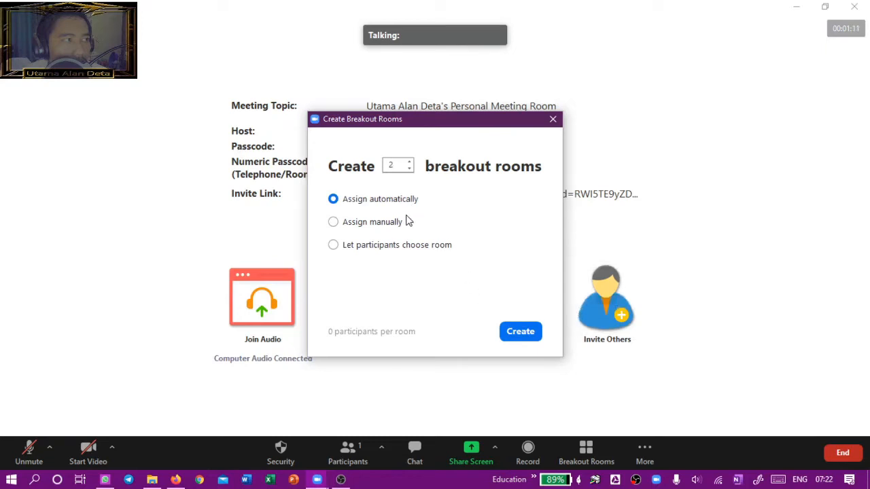
pyautogui.click(362, 222)
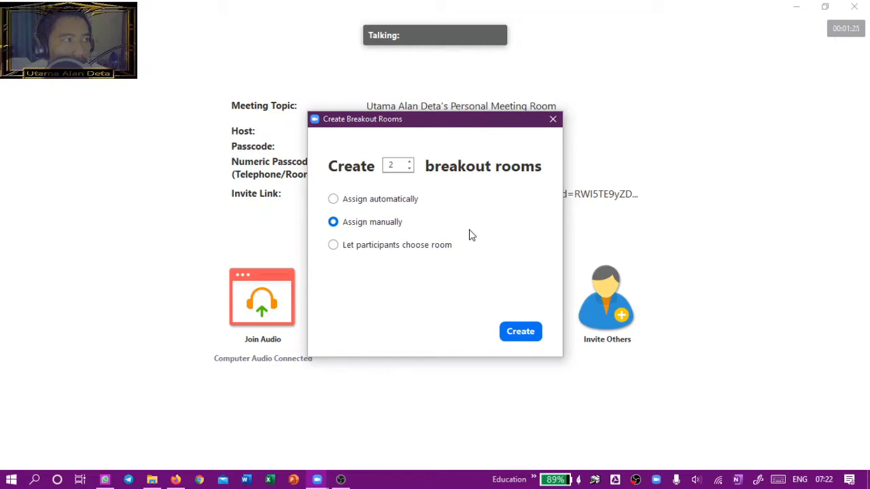
pyautogui.click(363, 251)
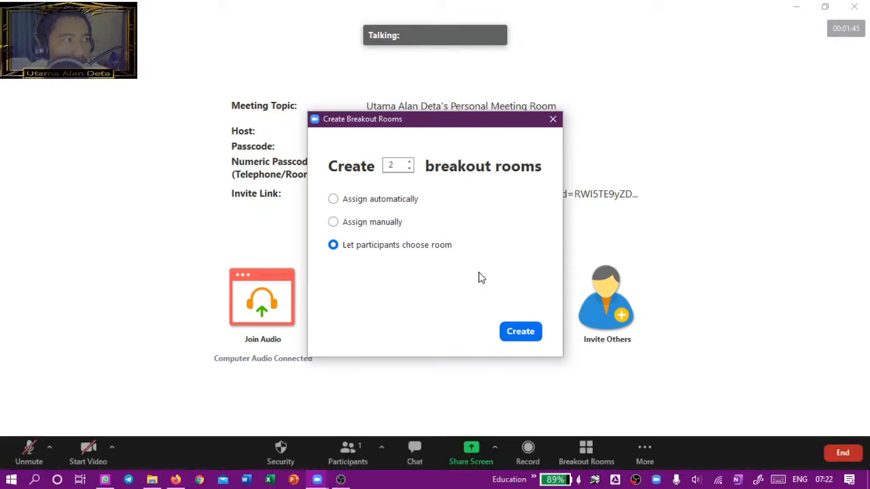
pyautogui.click(379, 205)
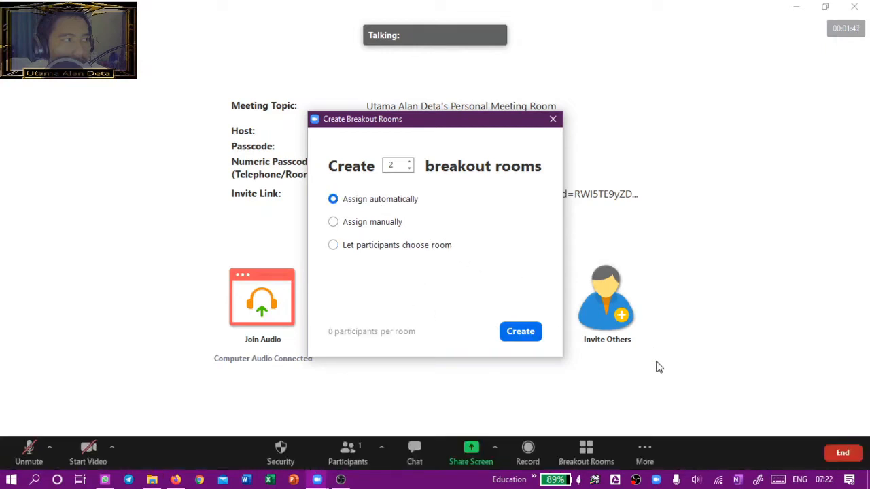
pyautogui.click(516, 331)
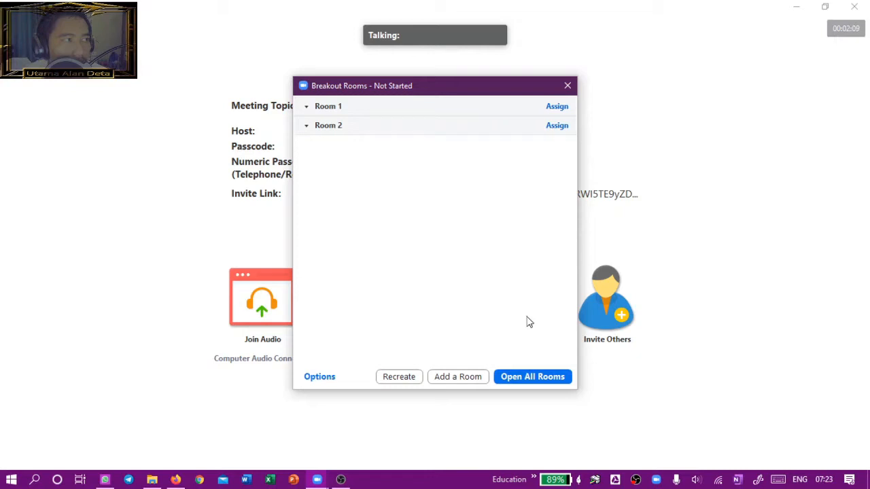
pyautogui.click(567, 85)
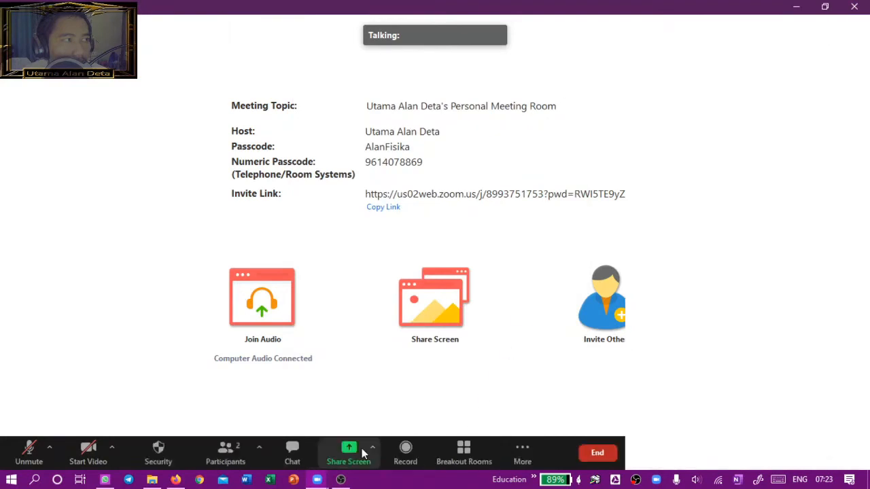
# Step: Withdraw the second participant's co-host permission and admit FMIPA Unesa 500 from the waiting room
pyautogui.click(351, 461)
pyautogui.moveTo(805, 87)
pyautogui.click(843, 83)
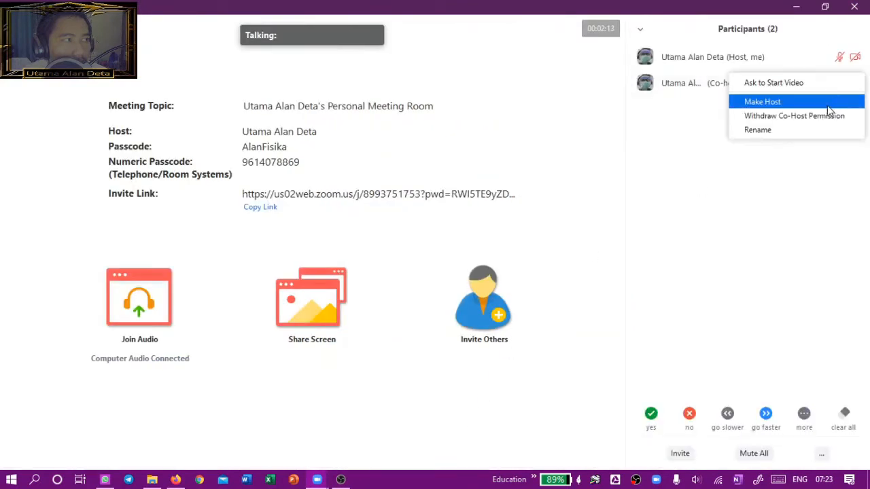
pyautogui.click(810, 117)
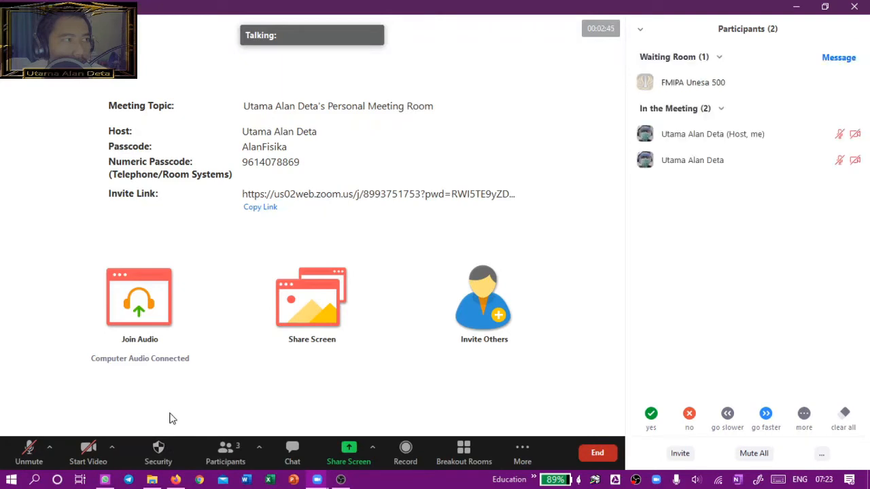
pyautogui.click(794, 83)
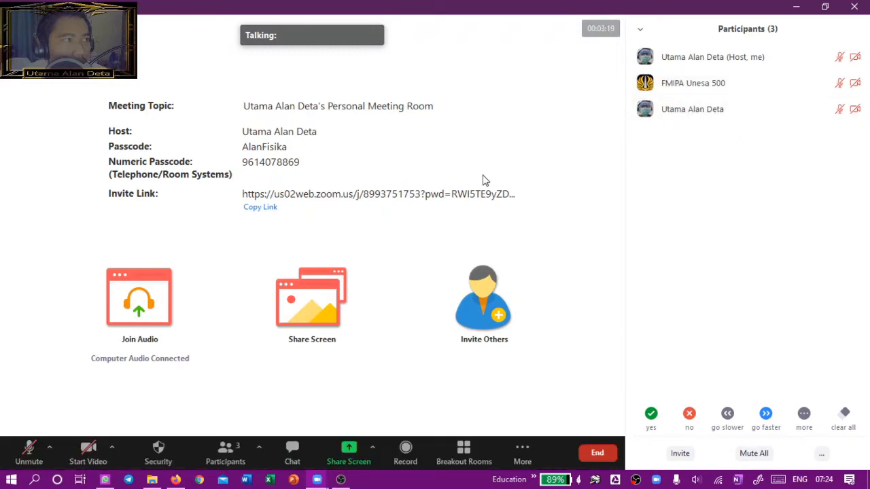
# Step: Rename the breakout room Room 1 as Fisika
pyautogui.click(466, 454)
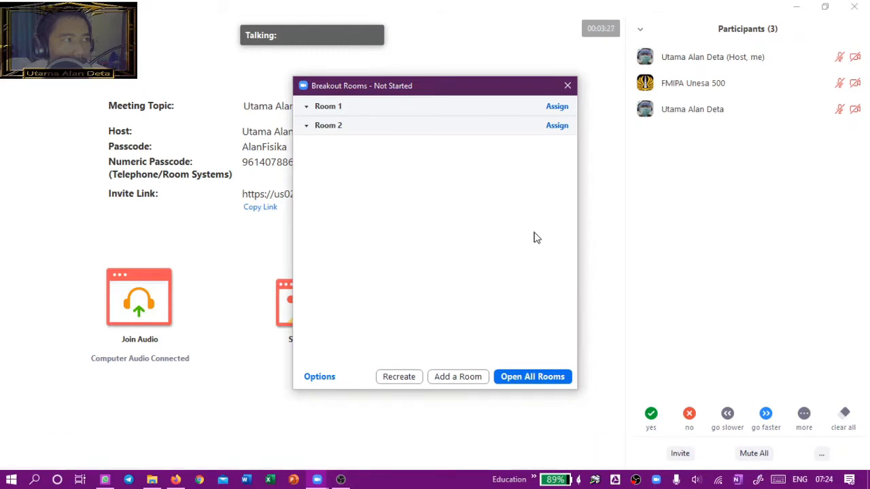
pyautogui.moveTo(509, 105)
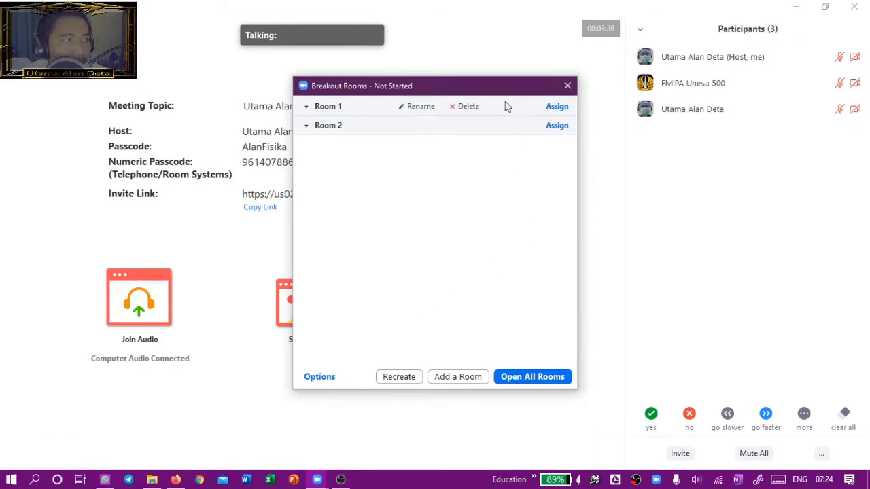
pyautogui.click(416, 107)
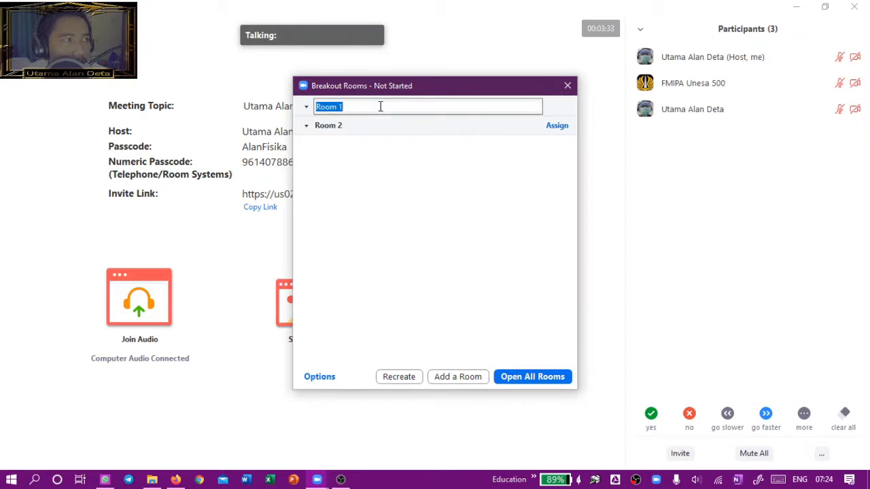
pyautogui.write('Fisika')
pyautogui.press('Return')
# Step: Rename the breakout room Room 2 as Biologi
pyautogui.click(416, 127)
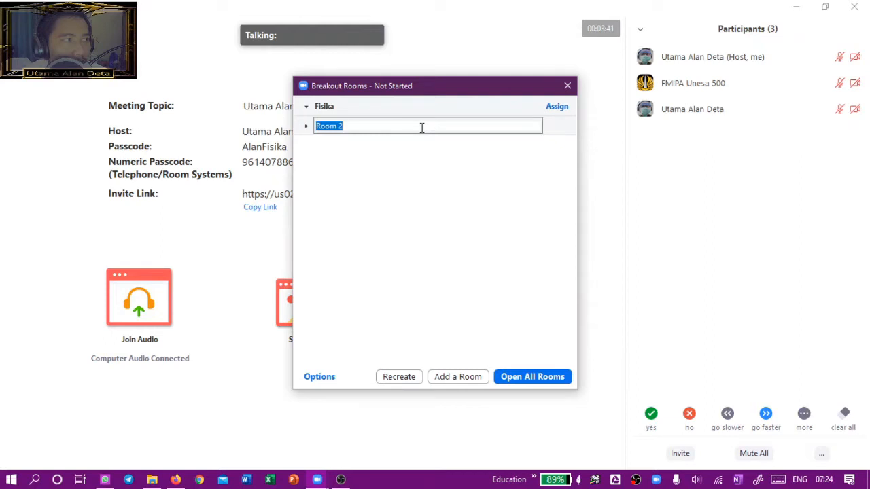
pyautogui.write('Biolog')
pyautogui.press('BackSpace')
pyautogui.press('BackSpace')
pyautogui.press('BackSpace')
pyautogui.write('ogi')
pyautogui.press('Return')
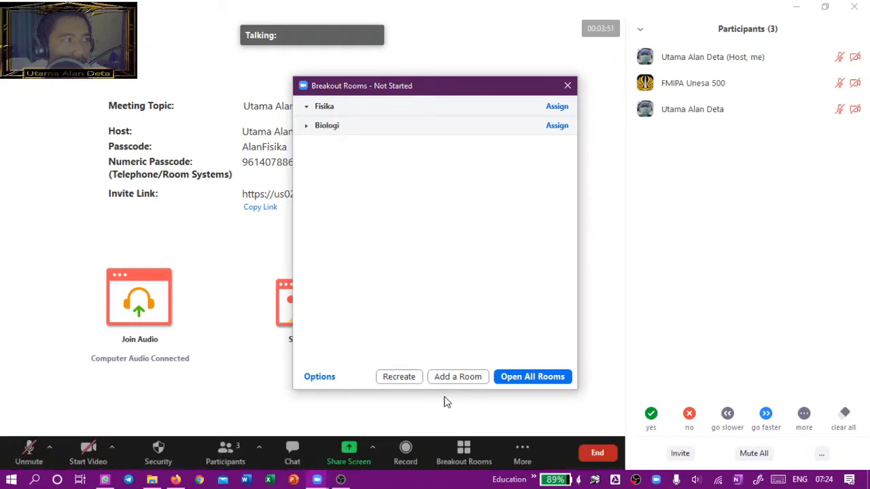
# Step: Add a third breakout room and rename it Kimia
pyautogui.click(476, 383)
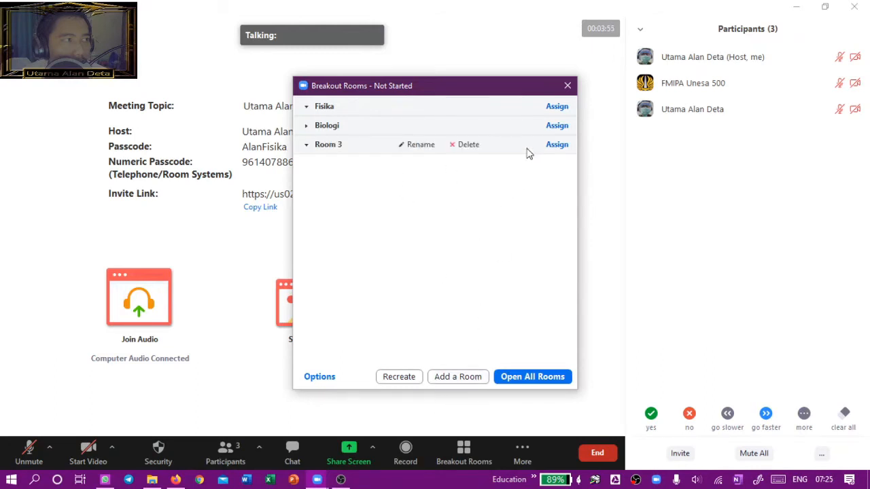
pyautogui.click(414, 145)
pyautogui.write('Kimia')
pyautogui.press('Return')
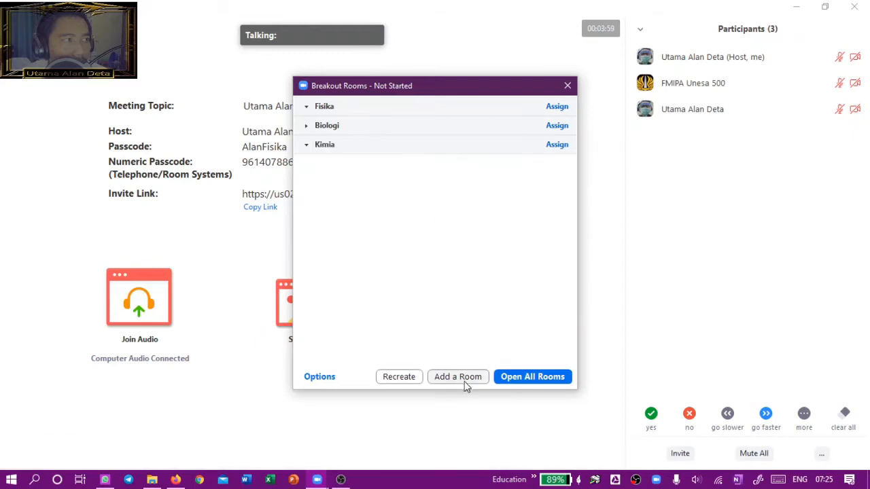
# Step: Add a fourth breakout room and rename it Matematika
pyautogui.click(464, 383)
pyautogui.click(403, 163)
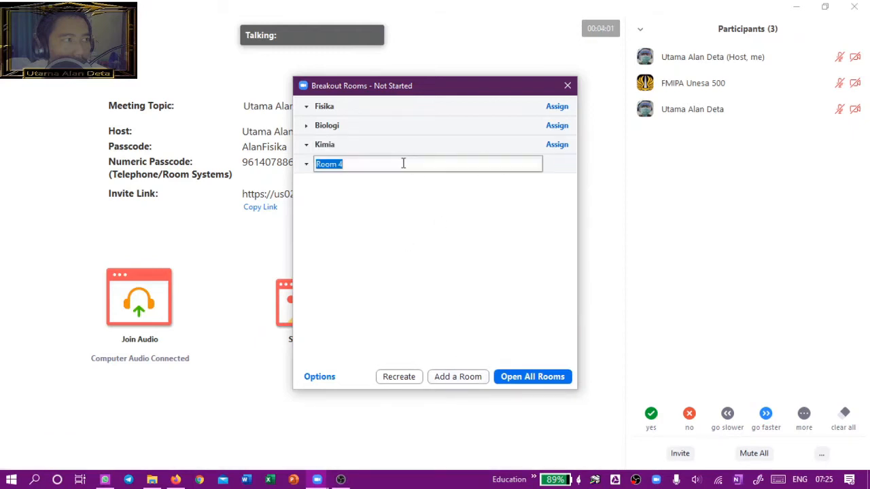
pyautogui.write('Matematika')
pyautogui.press('Return')
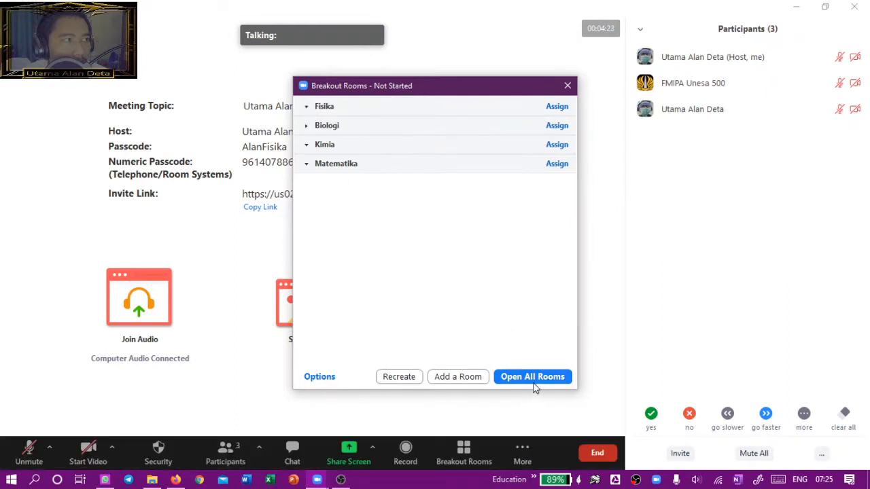
# Step: Review the settings for recreating the breakout rooms without applying them
pyautogui.click(394, 378)
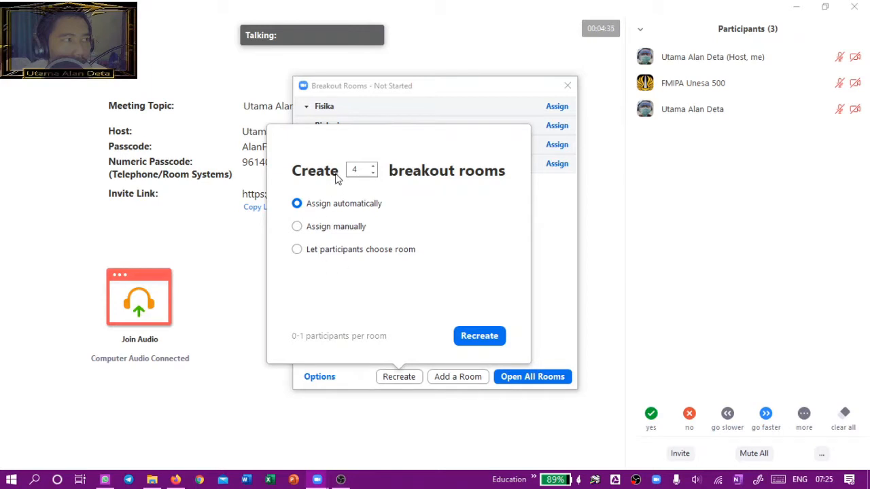
pyautogui.click(552, 285)
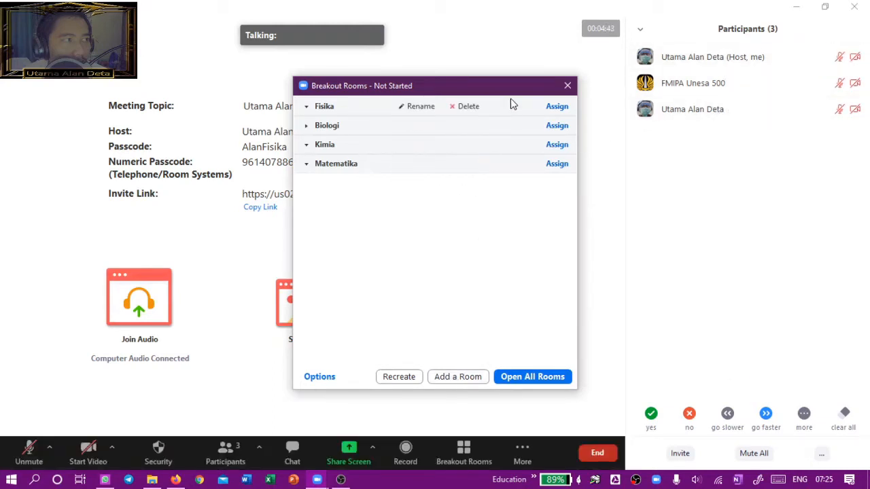
# Step: Delete the Matematika and Kimia breakout rooms
pyautogui.moveTo(441, 160)
pyautogui.click(464, 165)
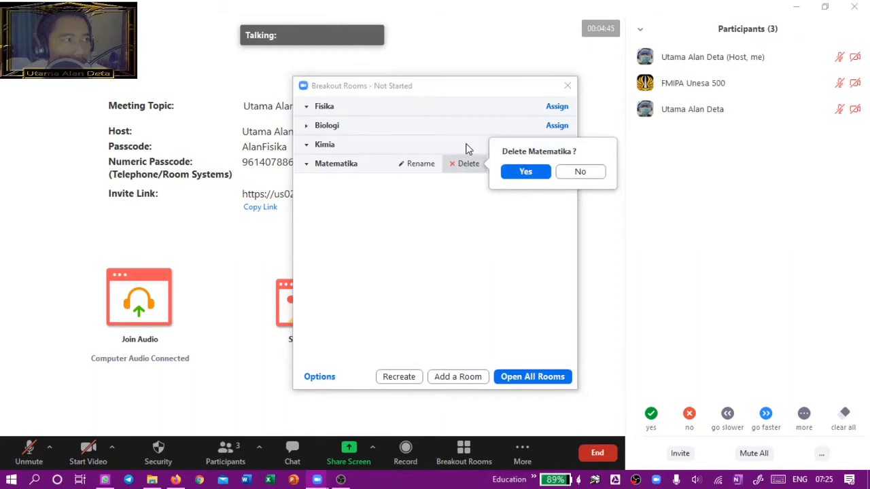
pyautogui.click(515, 171)
pyautogui.click(466, 144)
pyautogui.click(525, 154)
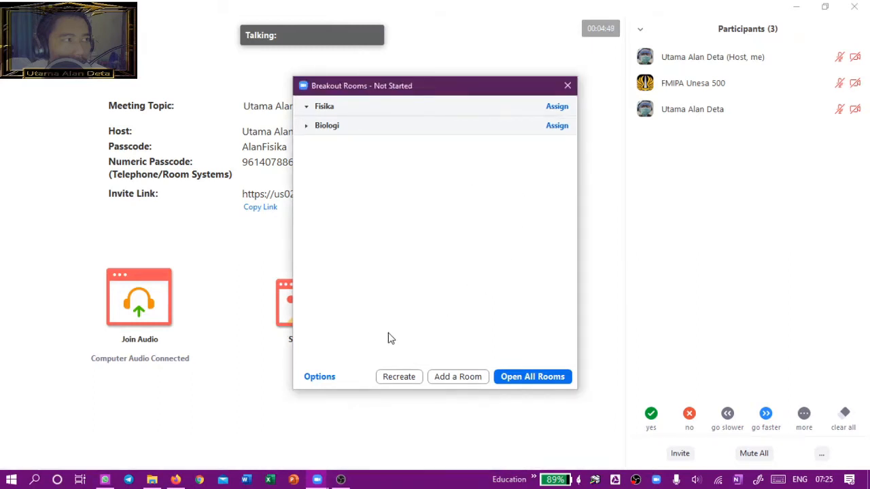
# Step: Set the breakout rooms to close automatically after 30 minutes
pyautogui.click(318, 377)
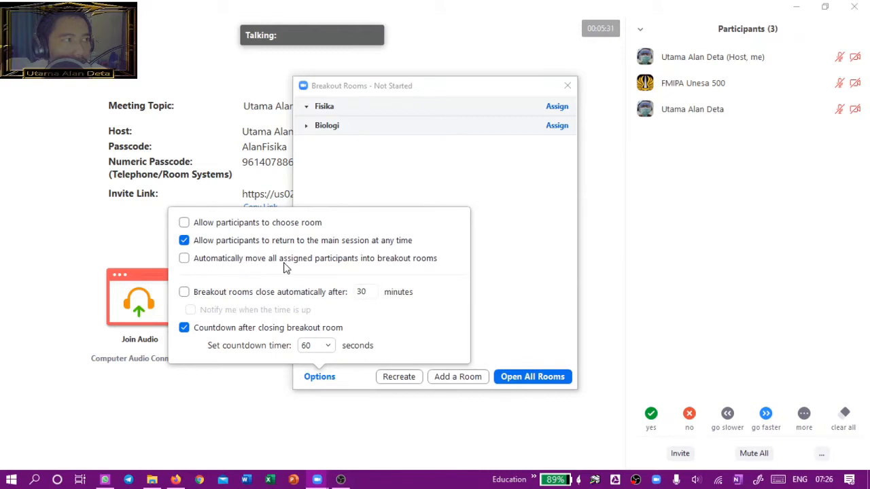
pyautogui.click(201, 292)
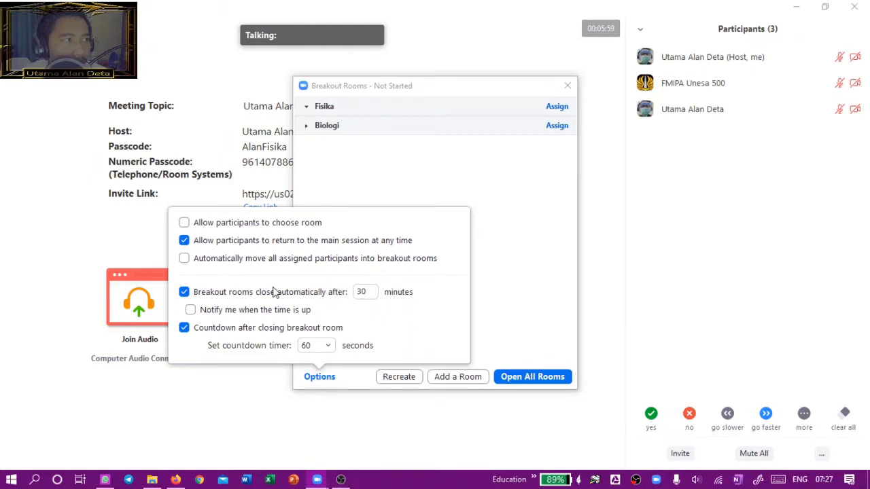
# Step: Turn off the automatic closing of breakout rooms after a set time and open all rooms
pyautogui.click(185, 294)
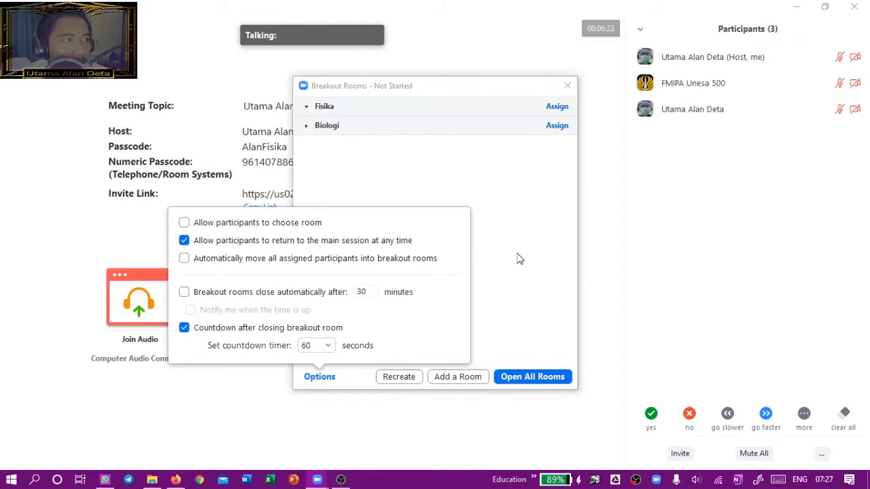
pyautogui.click(535, 275)
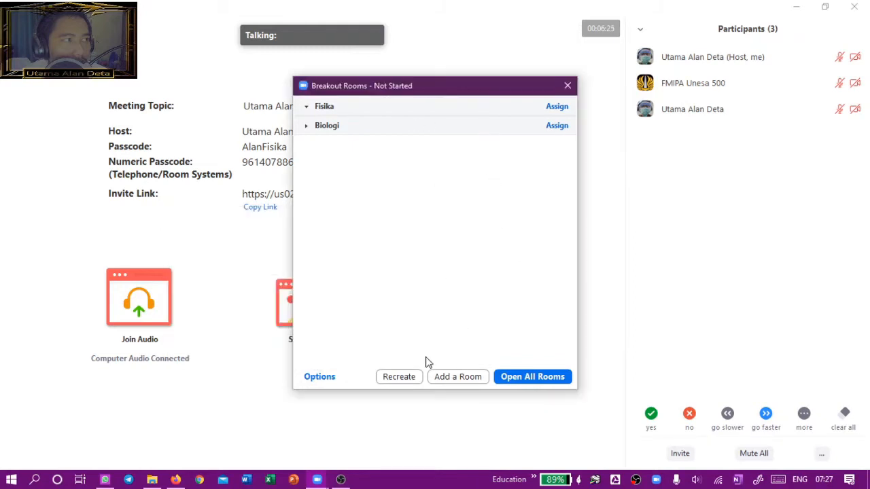
pyautogui.click(539, 382)
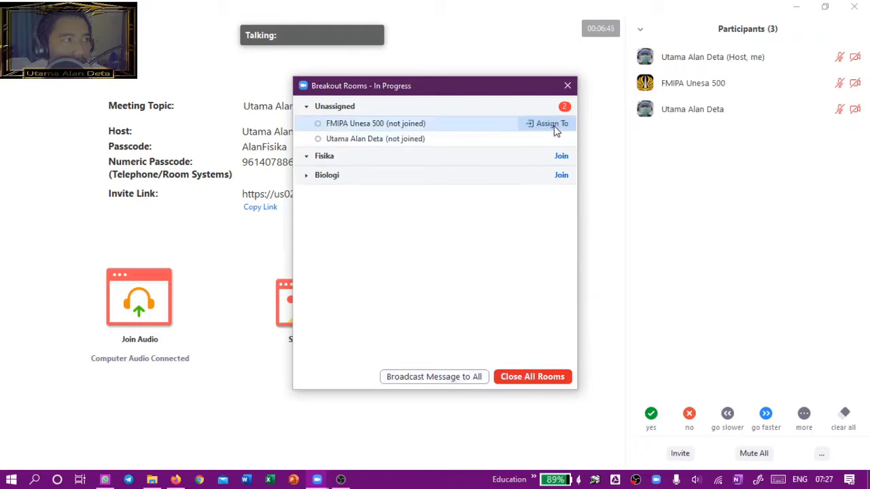
# Step: Assign FMIPA Unesa 500 to the Fisika room and the other unassigned participant to Biologi, and expand the Biologi list
pyautogui.click(552, 124)
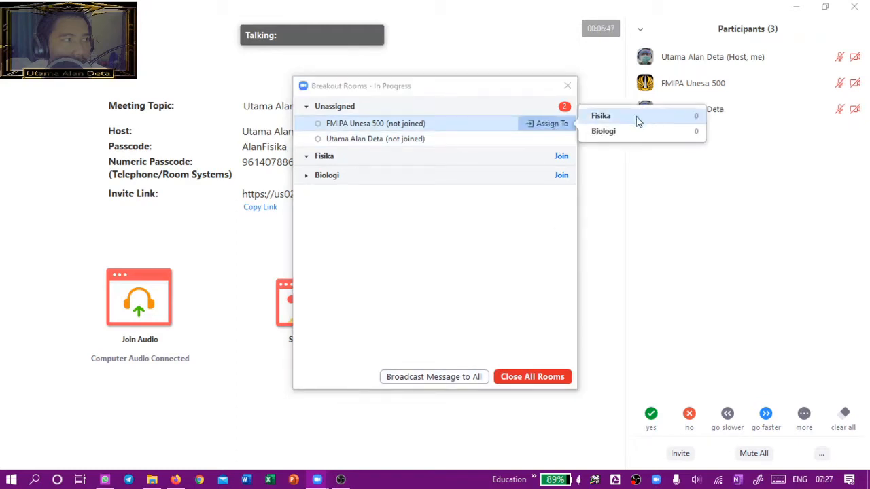
pyautogui.click(388, 233)
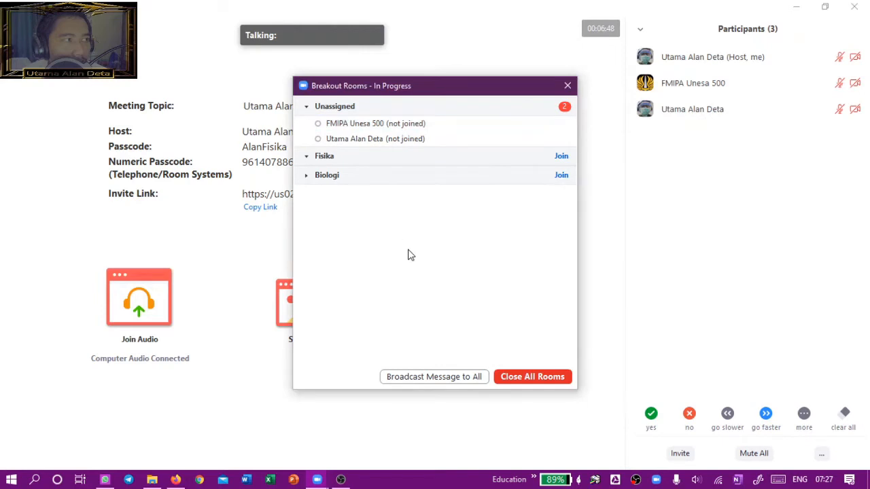
pyautogui.click(552, 125)
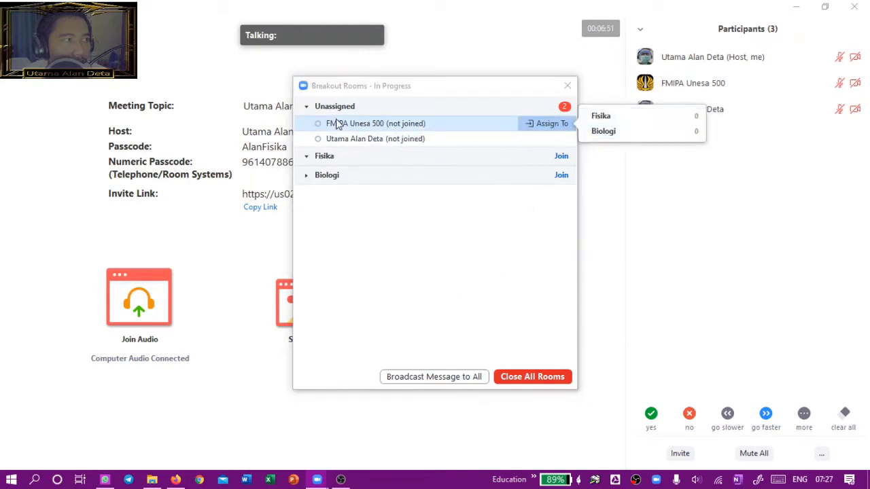
pyautogui.click(602, 117)
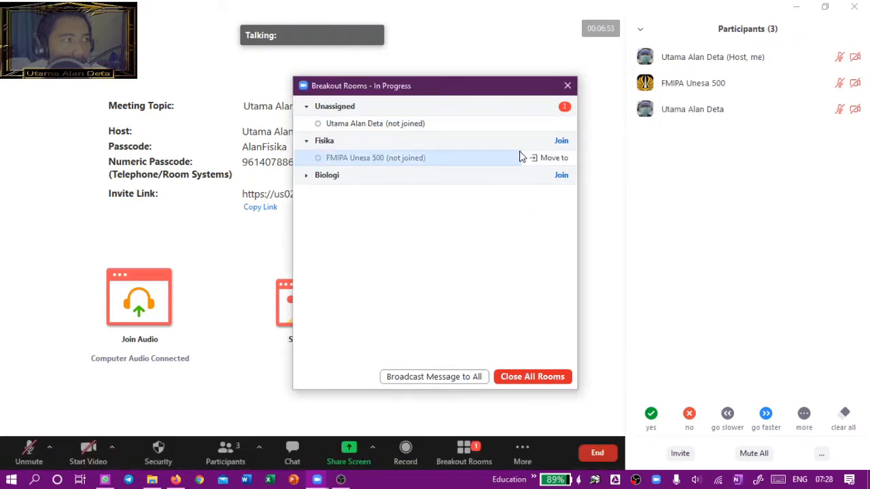
pyautogui.click(549, 128)
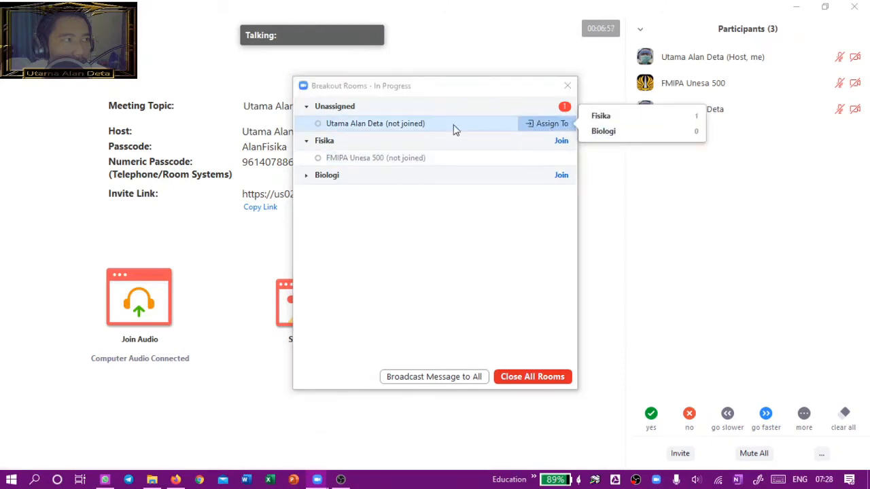
pyautogui.click(640, 132)
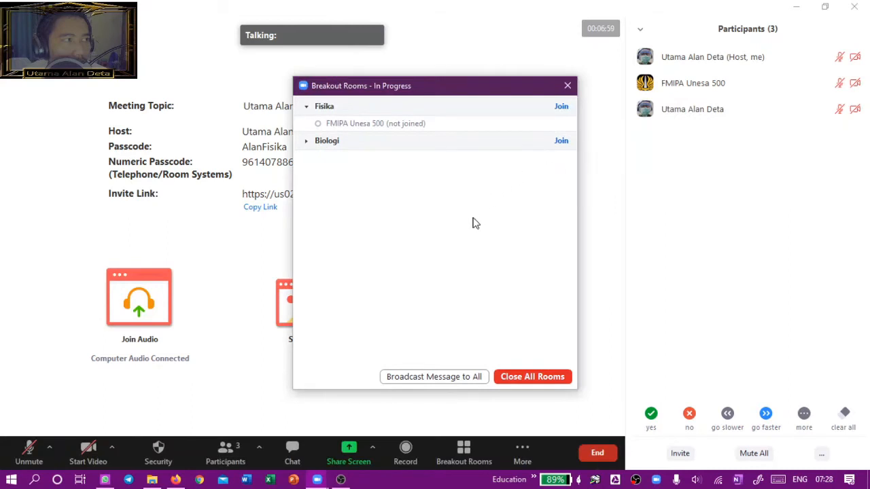
pyautogui.click(306, 142)
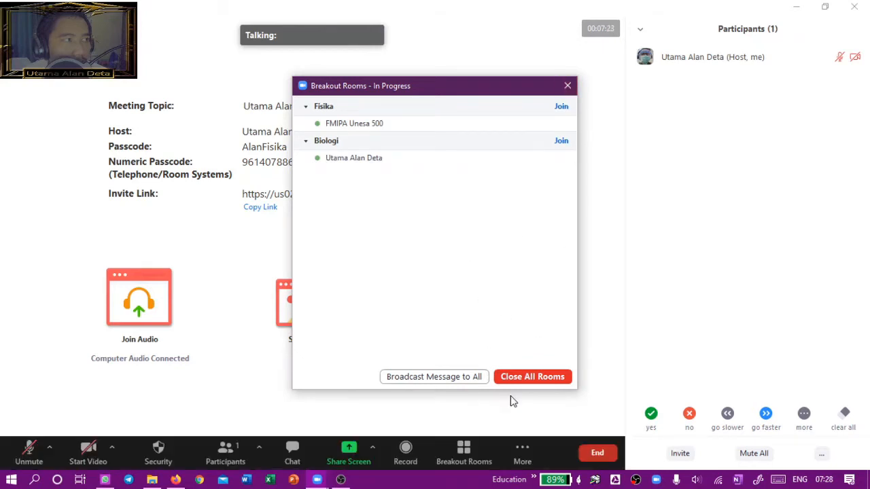
# Step: Close all running breakout rooms
pyautogui.click(520, 377)
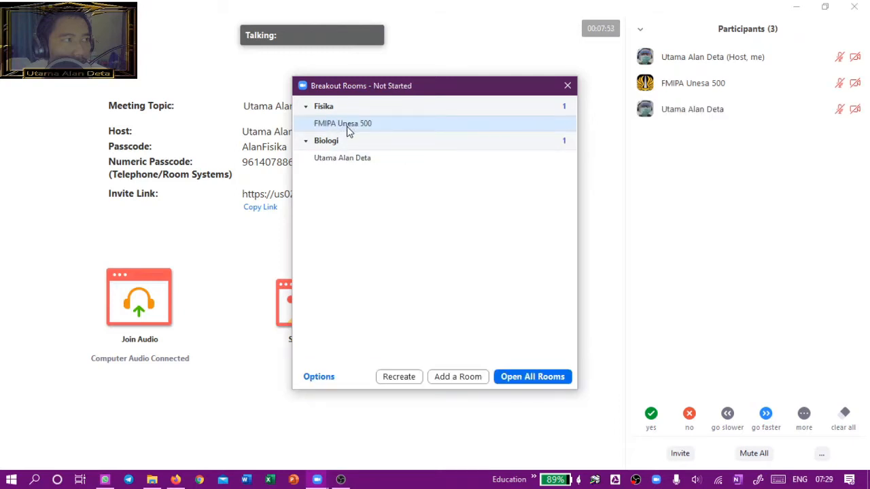
pyautogui.moveTo(355, 132)
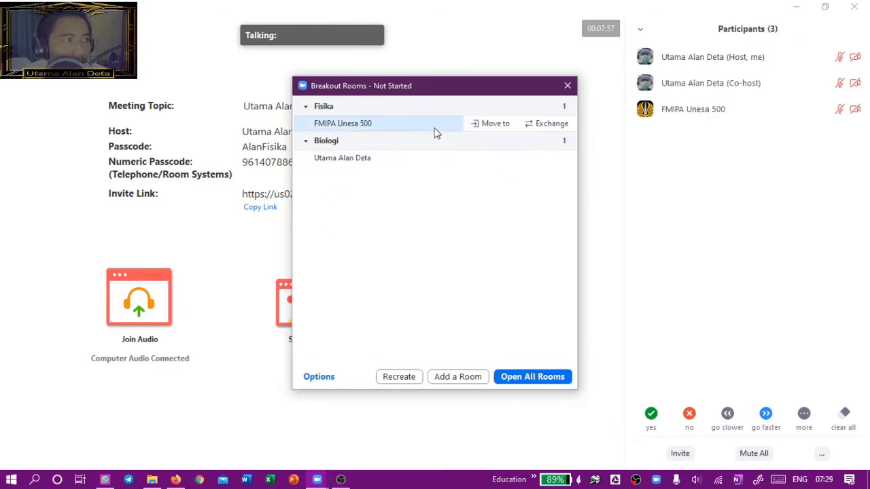
pyautogui.moveTo(466, 165)
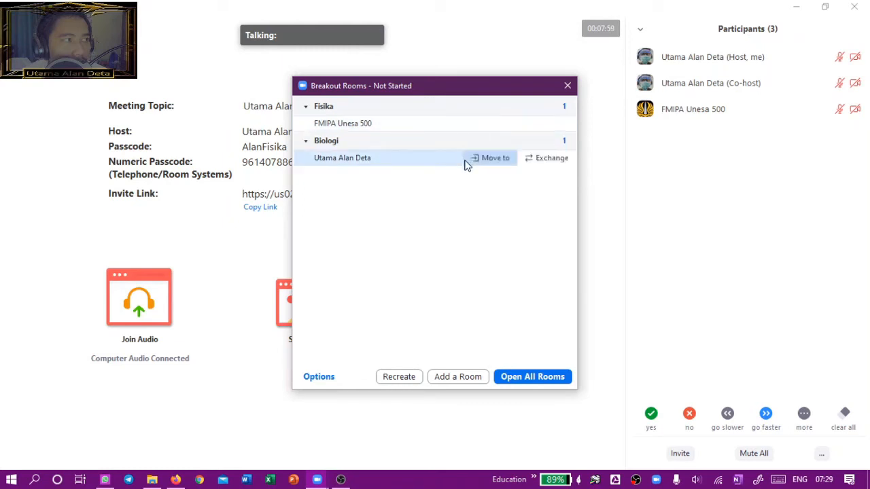
# Step: Recreate two breakout rooms with participants assigned manually
pyautogui.click(399, 377)
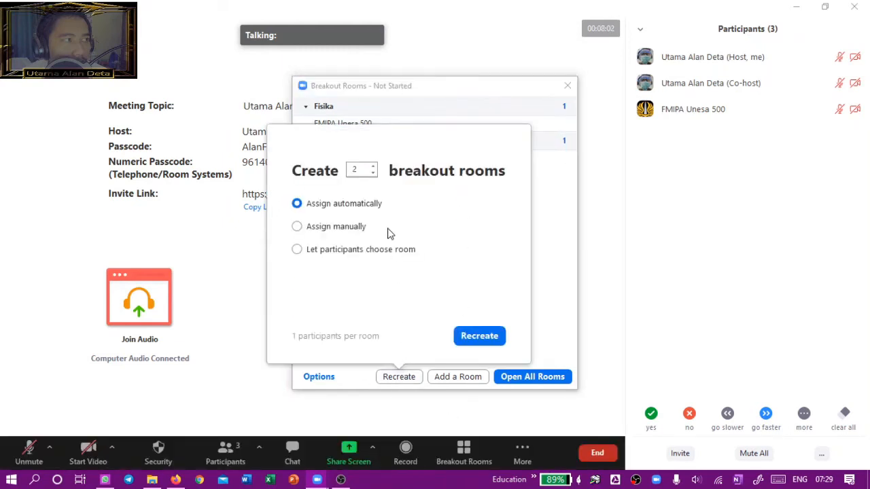
pyautogui.click(297, 204)
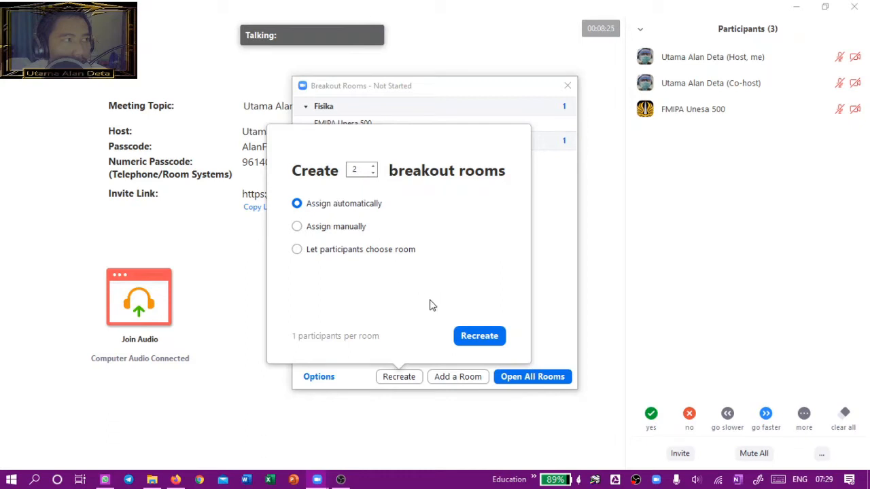
pyautogui.click(299, 229)
pyautogui.click(479, 336)
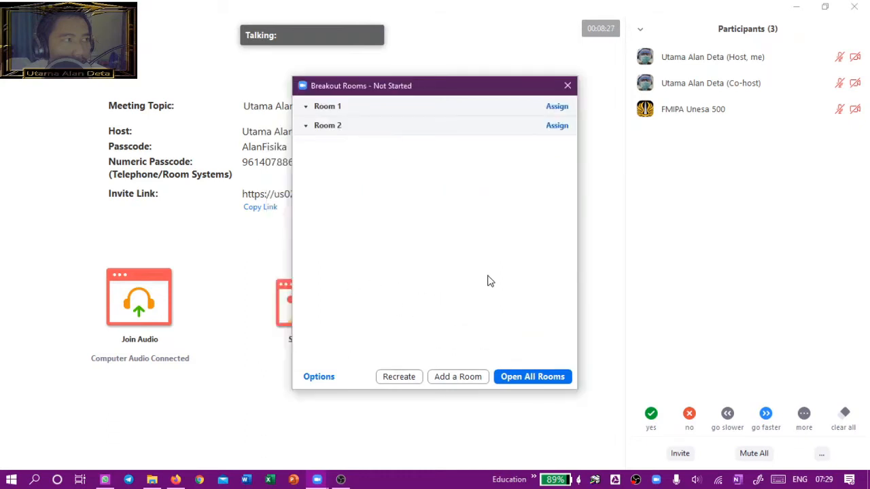
# Step: Rename Room 1 as Fisika and Room 2 as Biologi
pyautogui.click(305, 107)
pyautogui.click(305, 125)
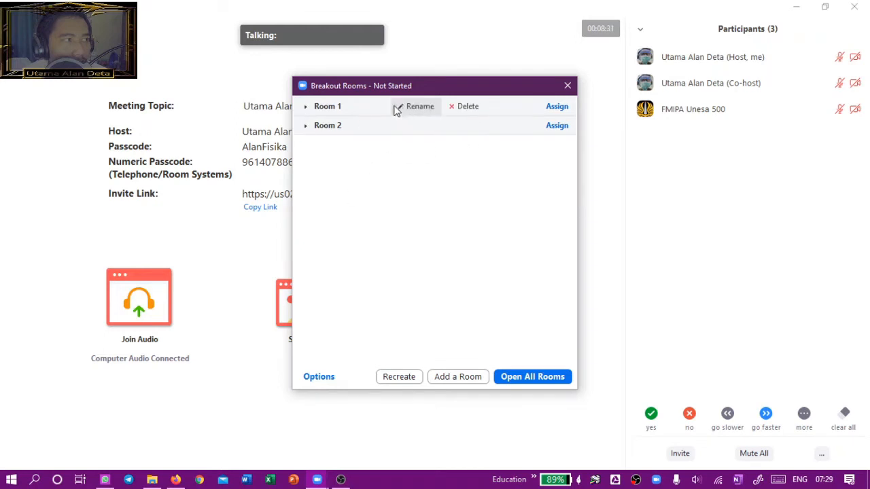
pyautogui.click(408, 109)
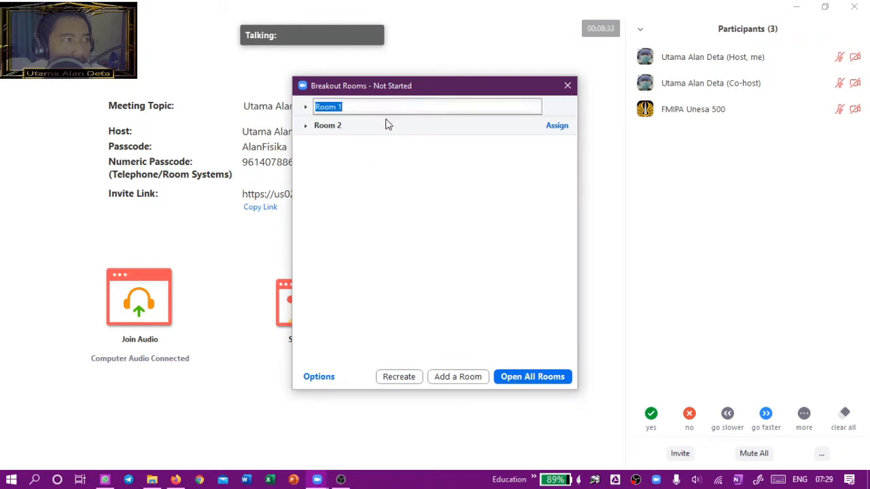
pyautogui.write('F')
pyautogui.press('Return')
pyautogui.moveTo(340, 131)
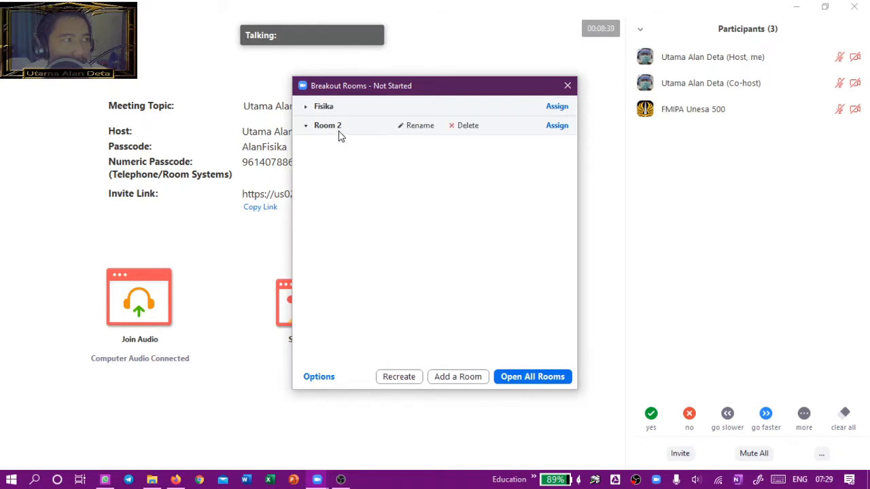
pyautogui.click(408, 125)
pyautogui.write('Bio')
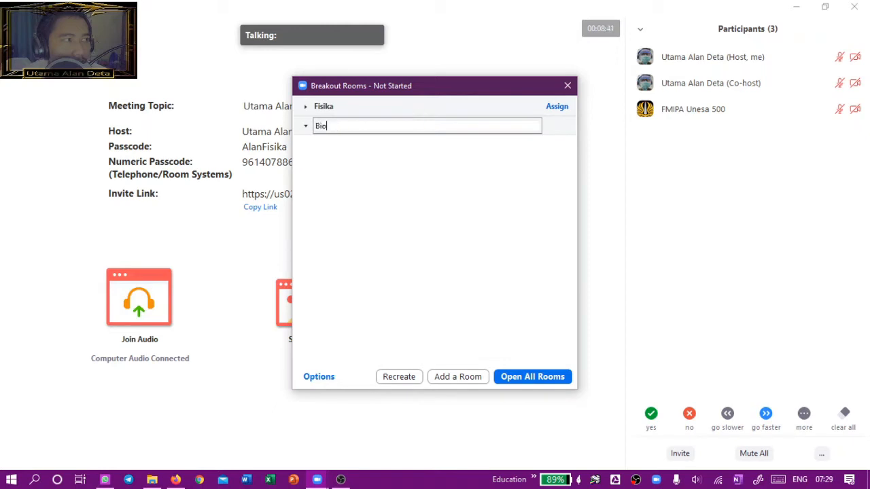
pyautogui.write('logi')
pyautogui.press('Return')
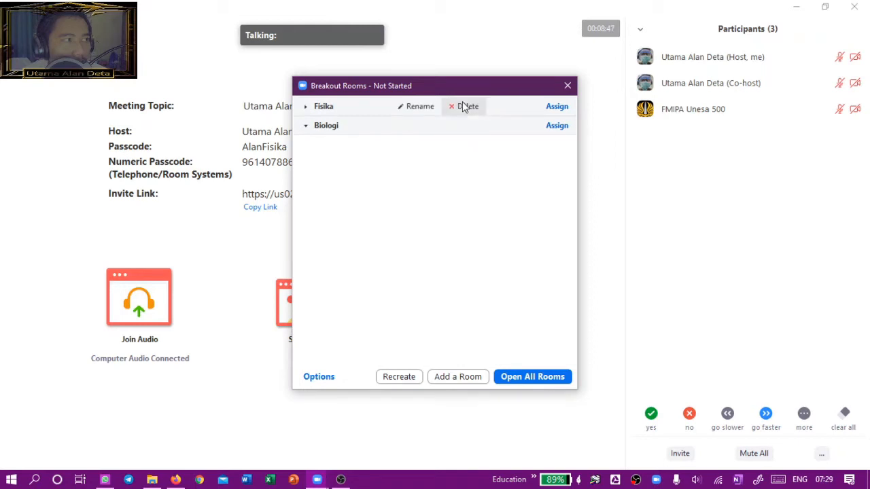
# Step: Assign FMIPA Unesa 500 to the Fisika breakout room
pyautogui.click(567, 106)
pyautogui.click(558, 107)
pyautogui.click(560, 107)
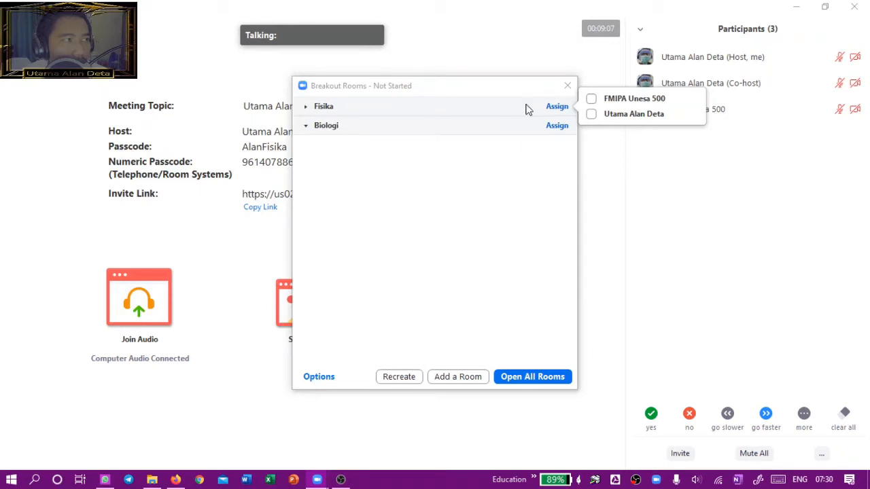
pyautogui.moveTo(287, 112)
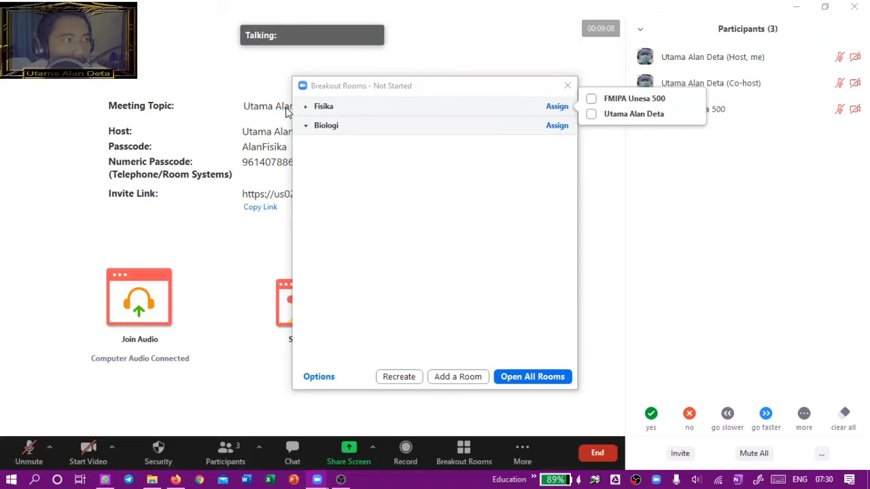
pyautogui.click(592, 99)
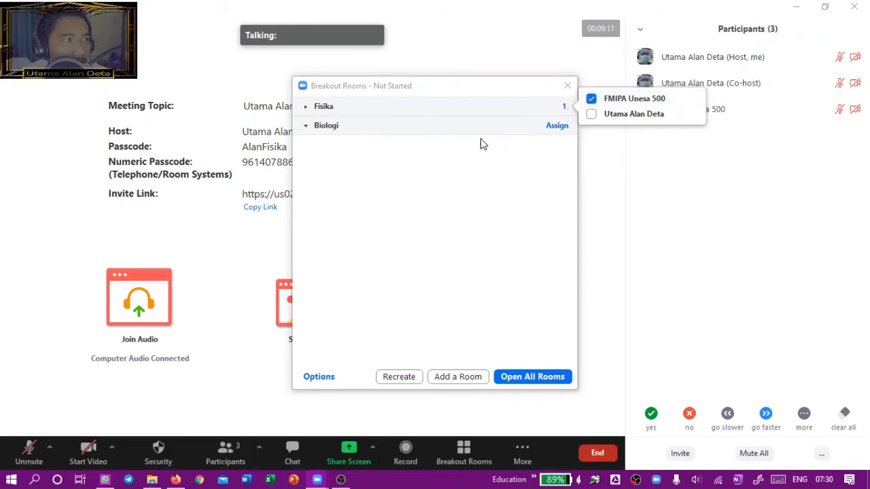
pyautogui.click(448, 152)
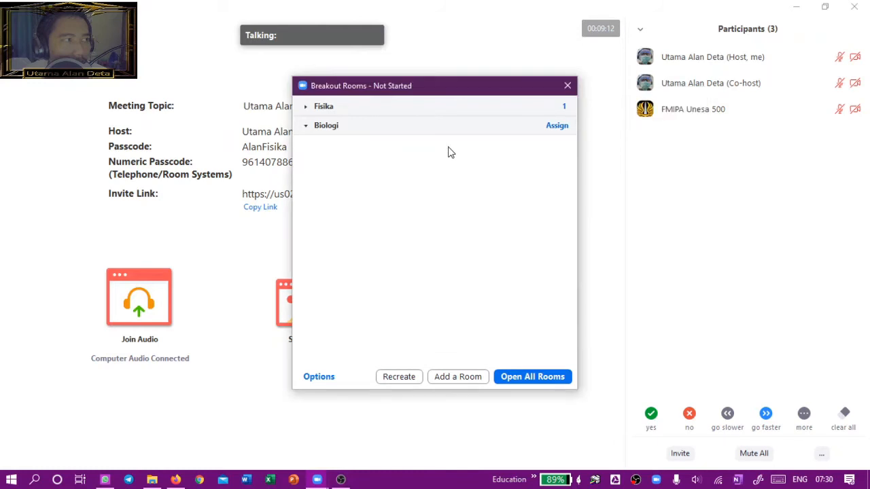
# Step: Assign the remaining participant to the Biologi breakout room and expand the Fisika participant list
pyautogui.click(547, 128)
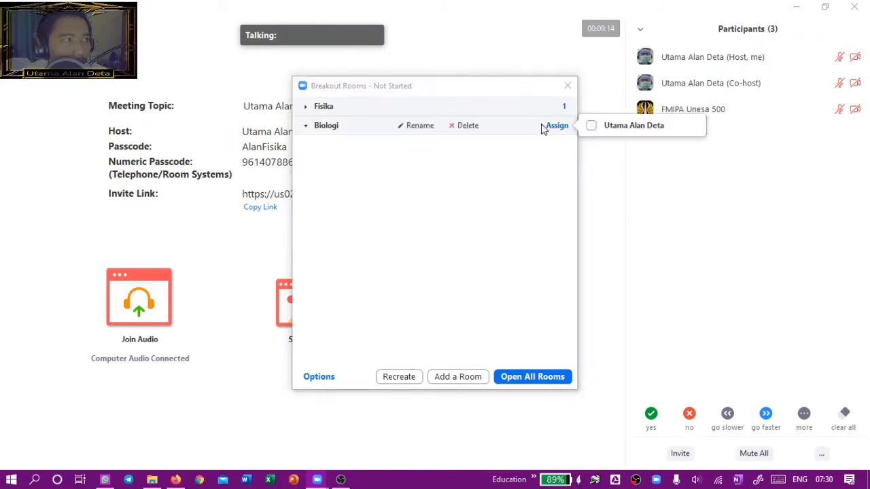
pyautogui.click(592, 125)
pyautogui.click(305, 108)
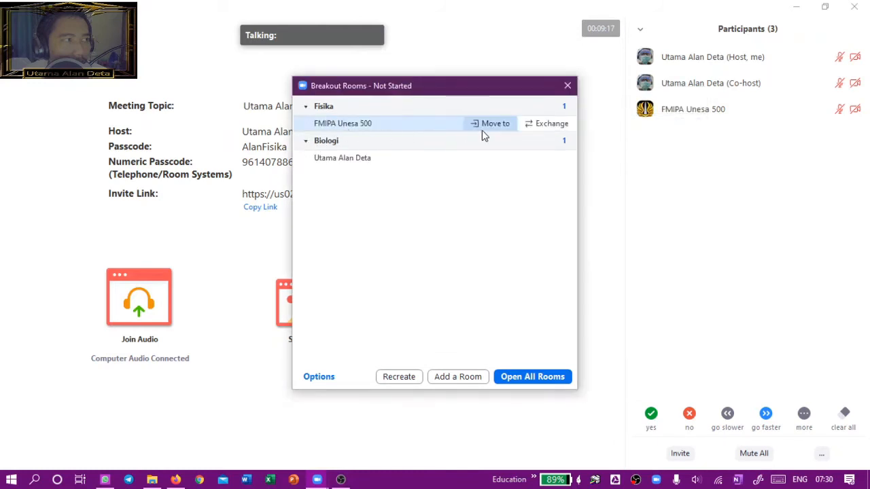
pyautogui.click(305, 108)
pyautogui.click(305, 109)
pyautogui.click(305, 109)
pyautogui.click(304, 109)
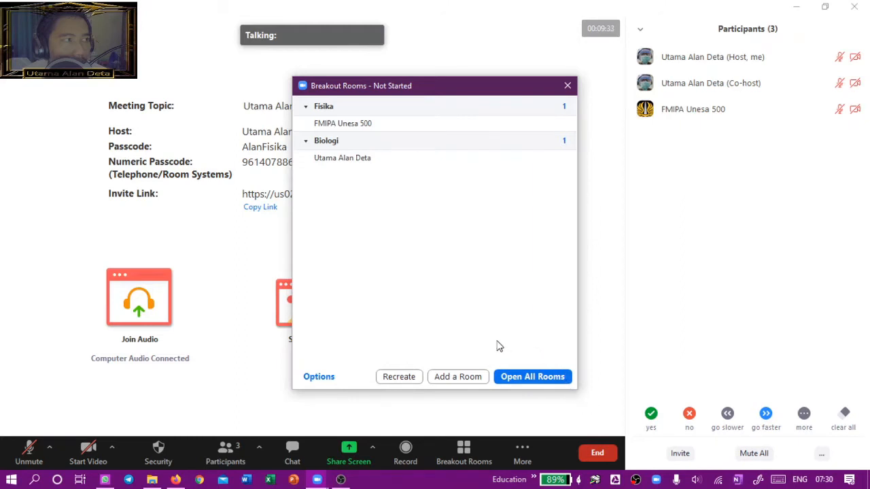
# Step: Open all breakout rooms for the assigned participants
pyautogui.click(514, 378)
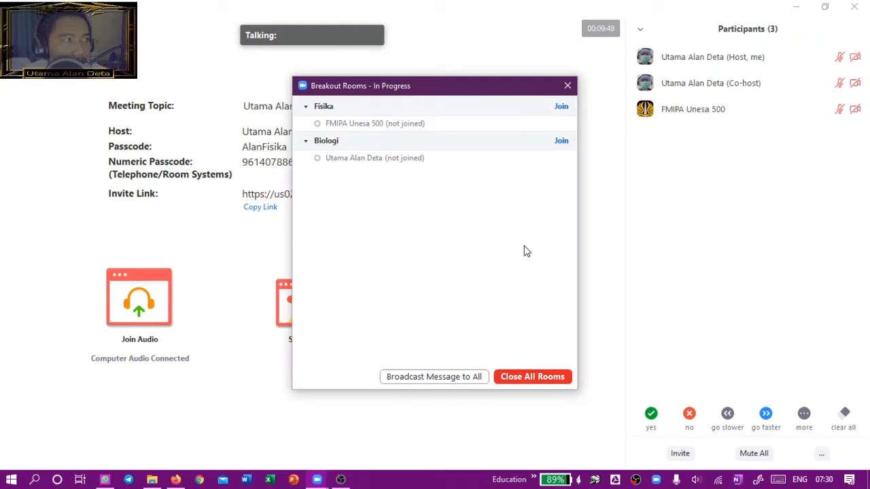
pyautogui.moveTo(605, 255)
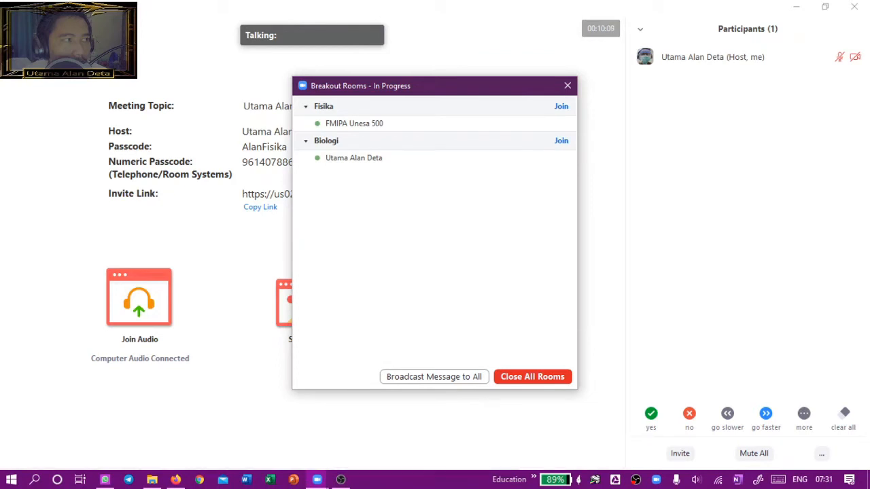
pyautogui.moveTo(447, 132)
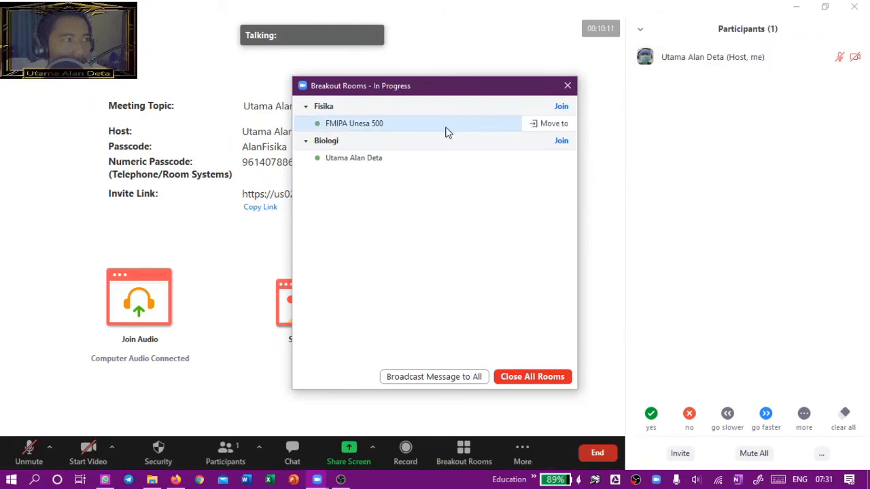
# Step: Reopen the breakout room manager, join the Fisika room as host, and maximize the meeting window
pyautogui.click(566, 86)
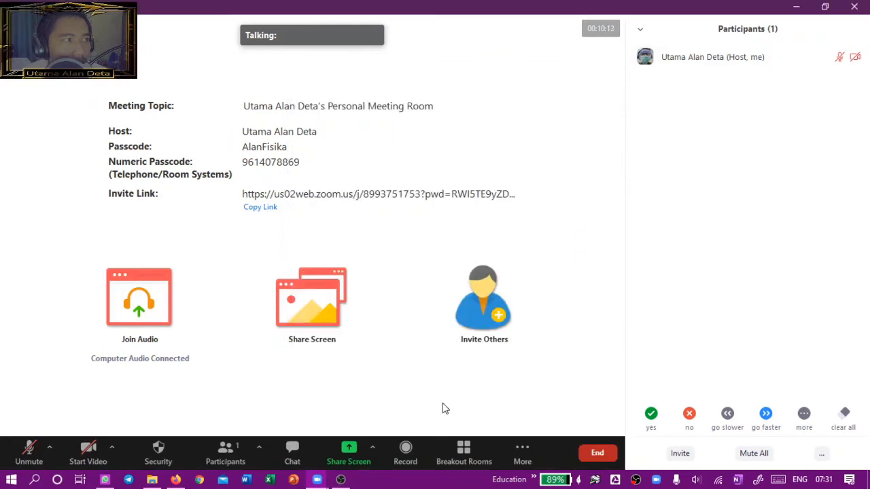
pyautogui.click(477, 462)
pyautogui.moveTo(495, 124)
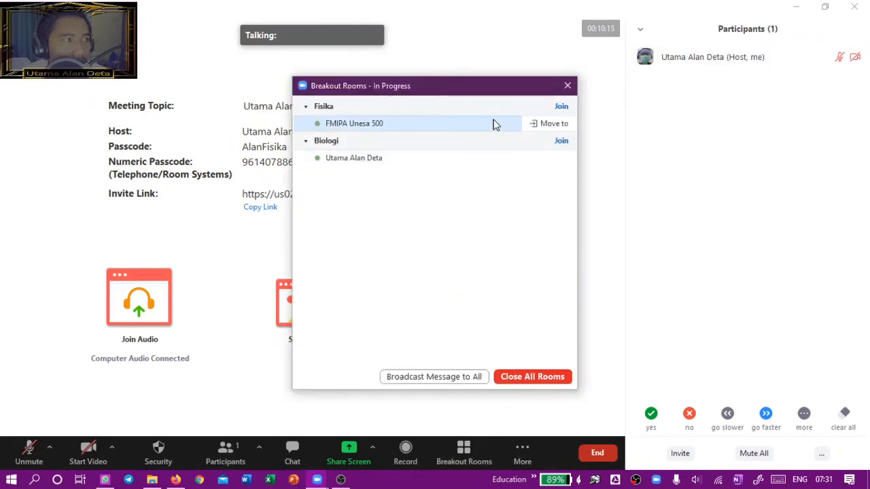
pyautogui.click(559, 108)
pyautogui.click(602, 117)
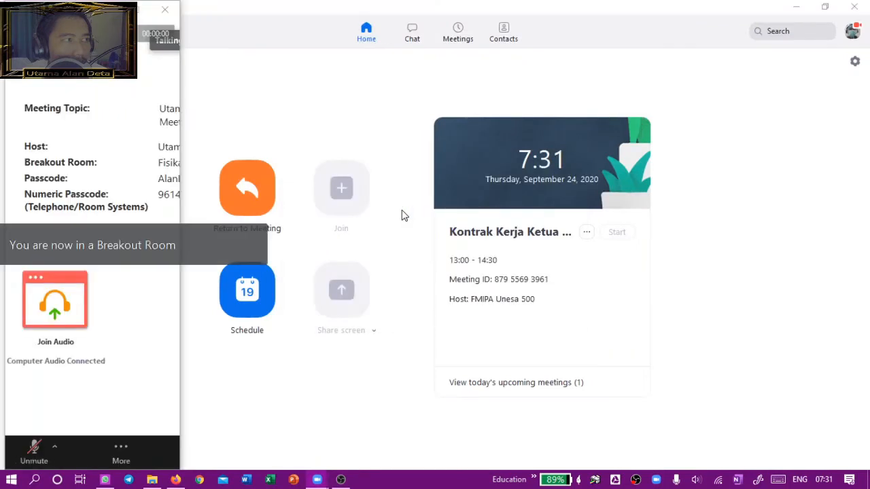
pyautogui.click(145, 9)
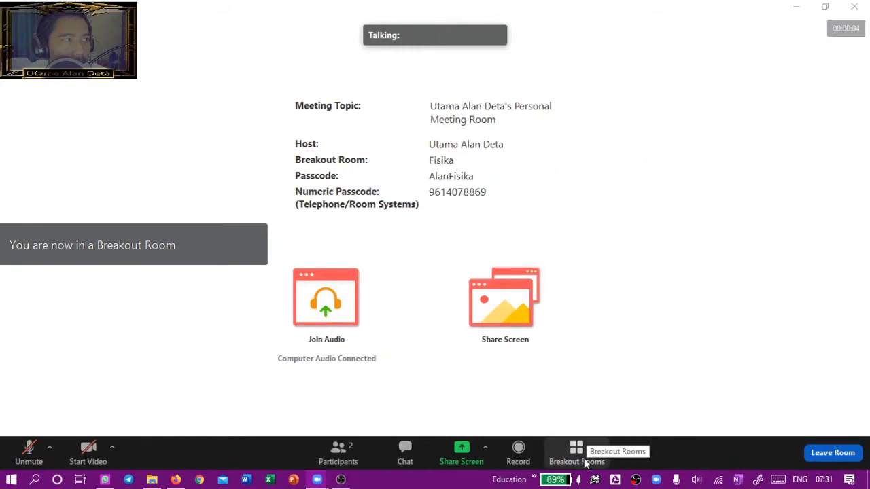
# Step: Show the Fisika room's participants and switch as host to the Biologi breakout room
pyautogui.click(337, 450)
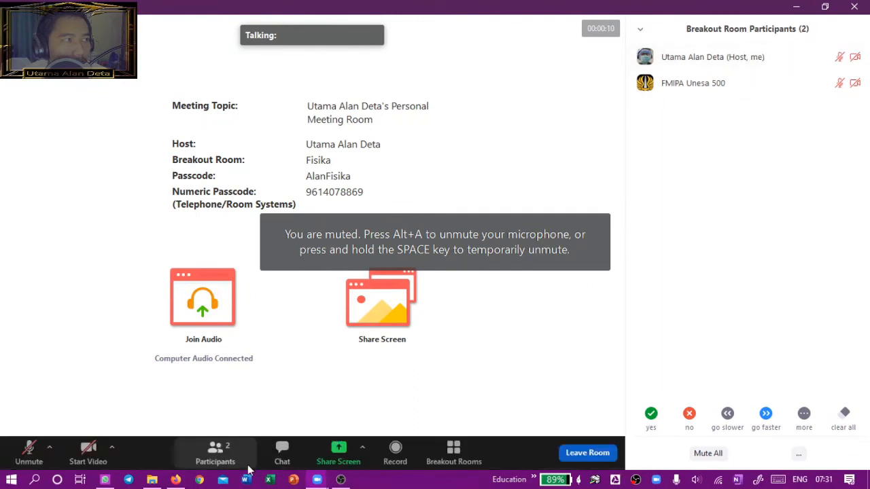
pyautogui.click(453, 452)
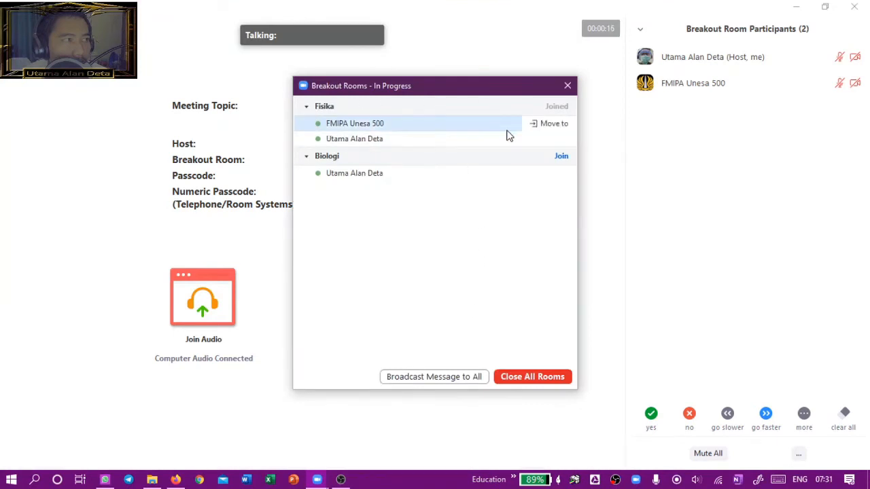
pyautogui.click(562, 158)
pyautogui.click(600, 167)
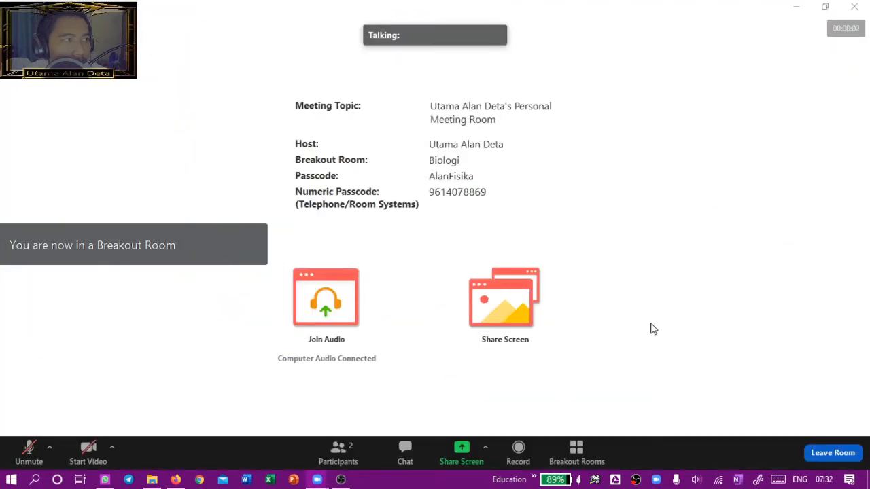
# Step: Examine the Biologi room's participant list and who is in each breakout room
pyautogui.click(336, 451)
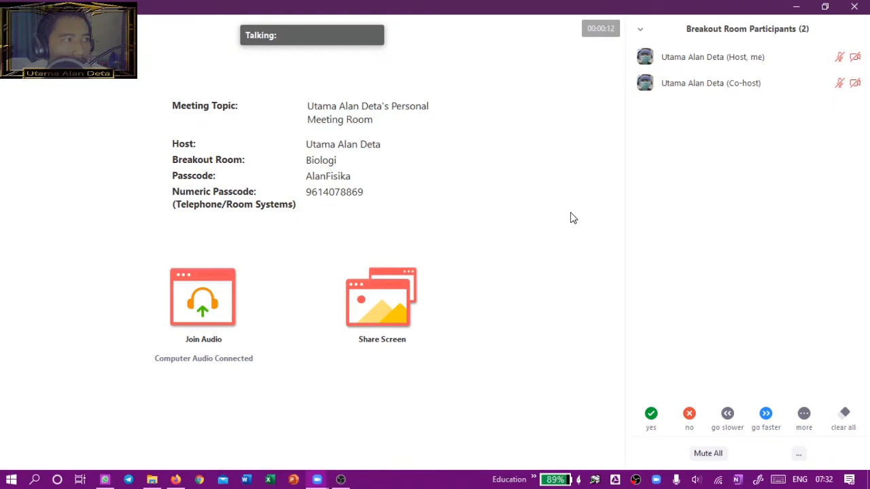
pyautogui.click(455, 452)
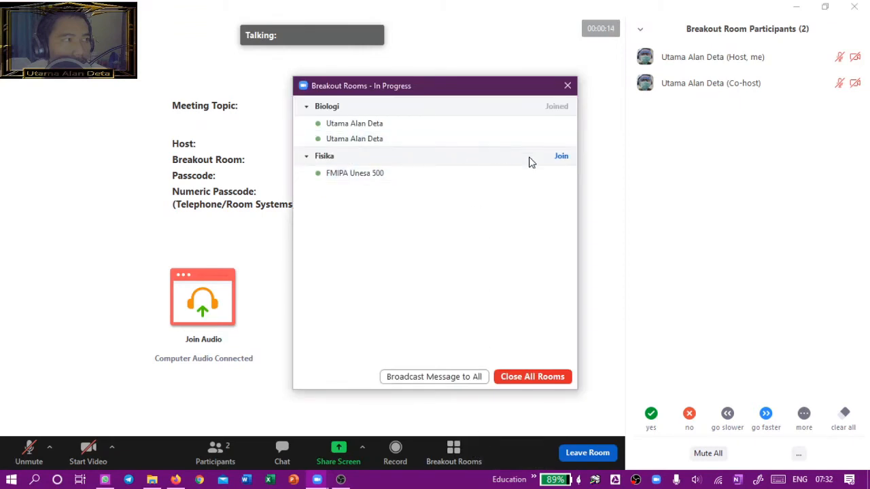
pyautogui.click(568, 86)
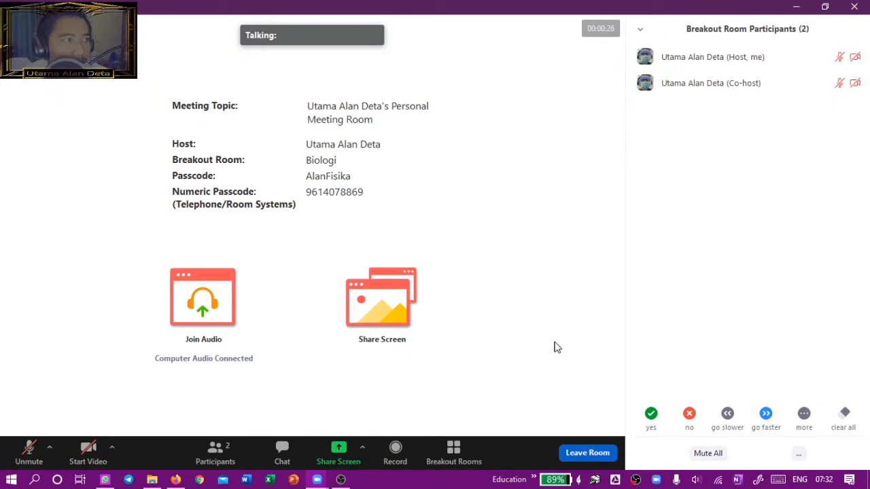
# Step: Leave the Biologi breakout room for the main session and close all breakout rooms
pyautogui.click(583, 453)
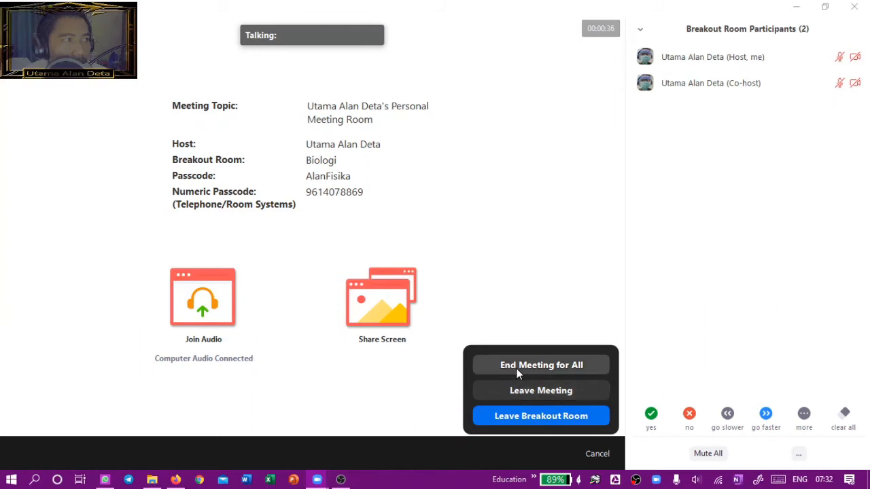
pyautogui.click(516, 414)
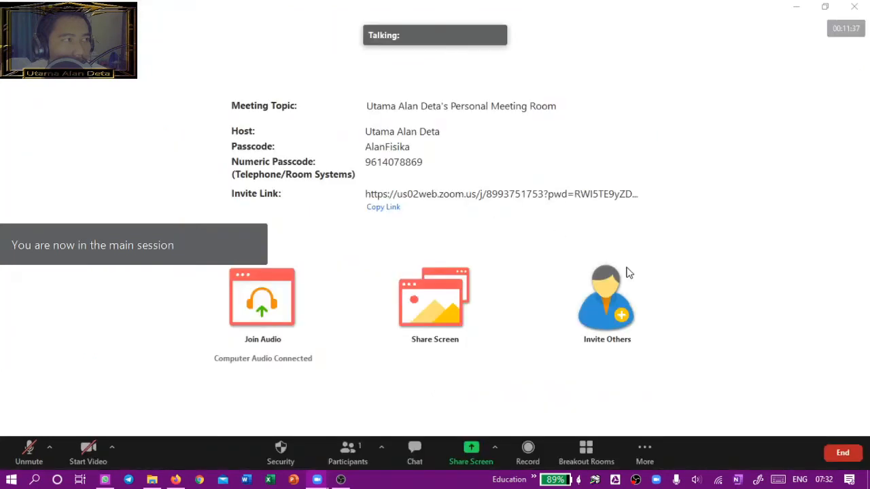
pyautogui.click(584, 450)
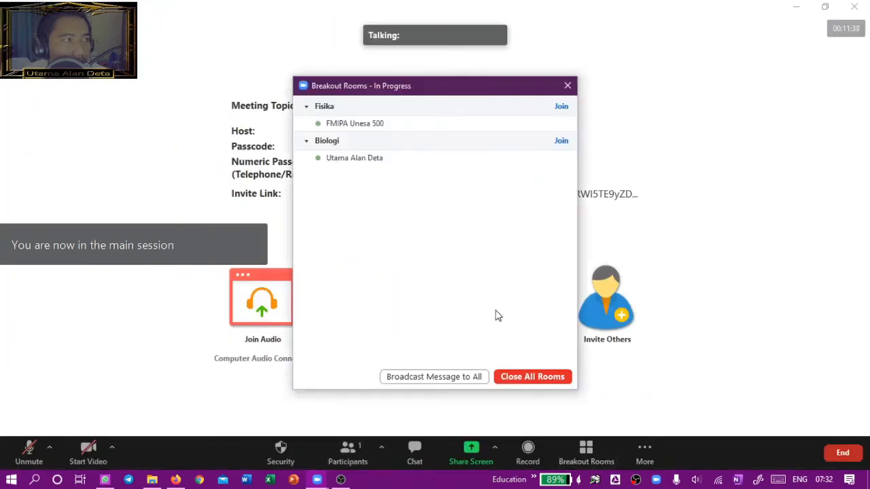
pyautogui.click(518, 378)
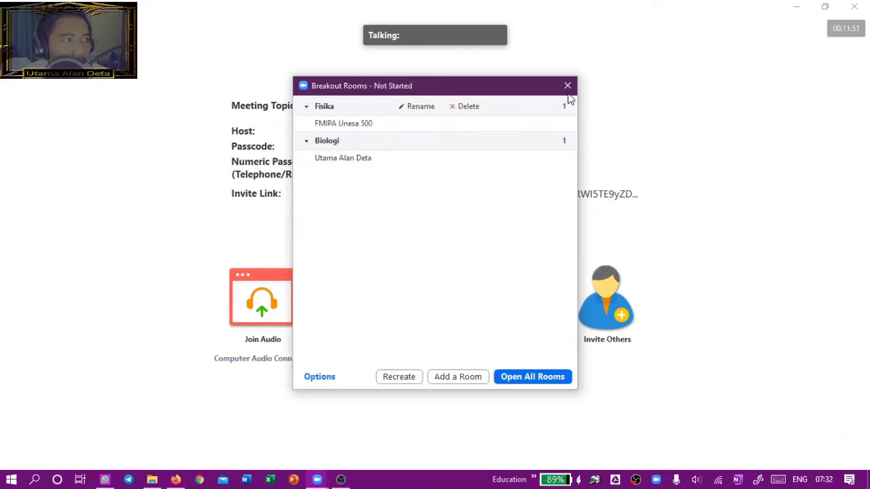
# Step: Recreate 2 breakout rooms with the option that lets participants choose their room
pyautogui.click(399, 377)
pyautogui.click(350, 229)
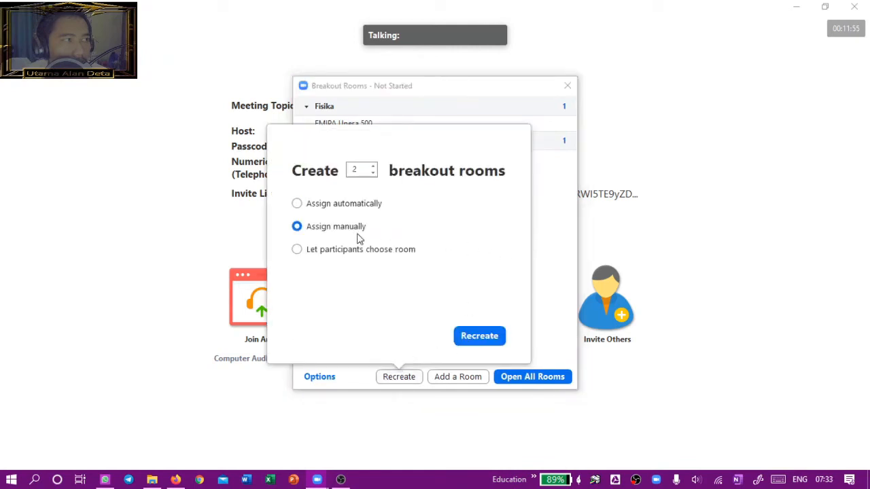
pyautogui.click(364, 252)
pyautogui.click(365, 207)
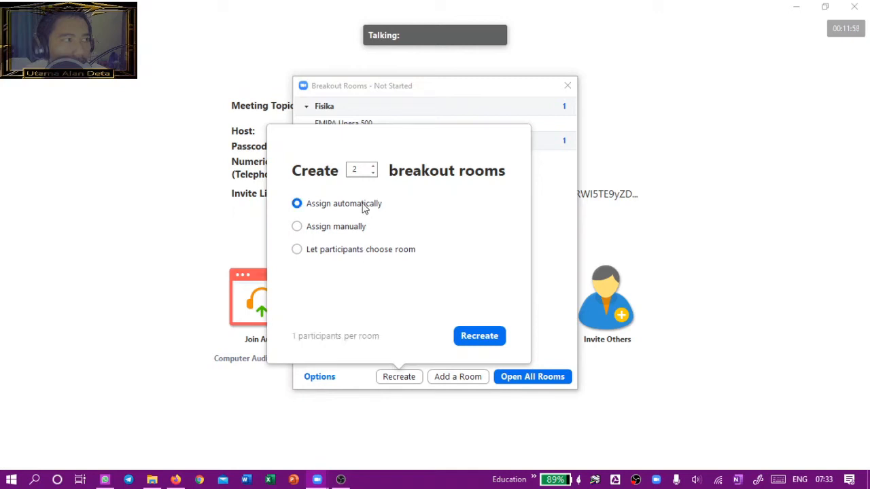
pyautogui.click(350, 255)
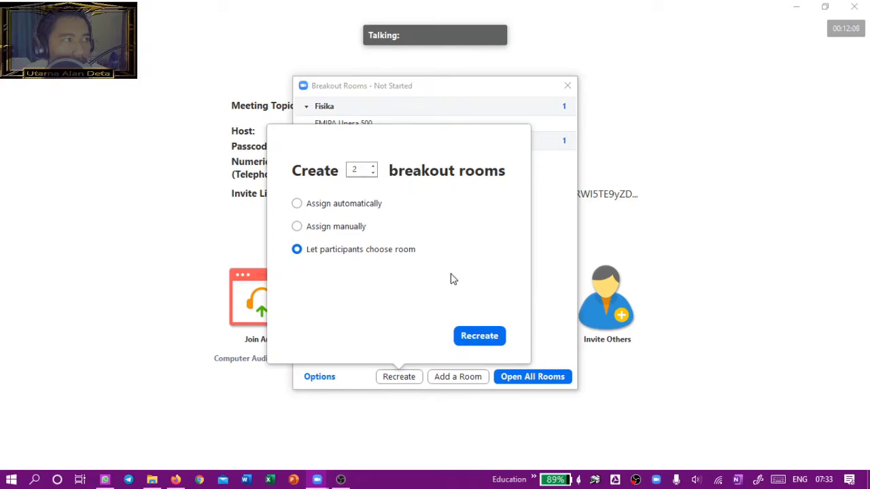
pyautogui.click(480, 337)
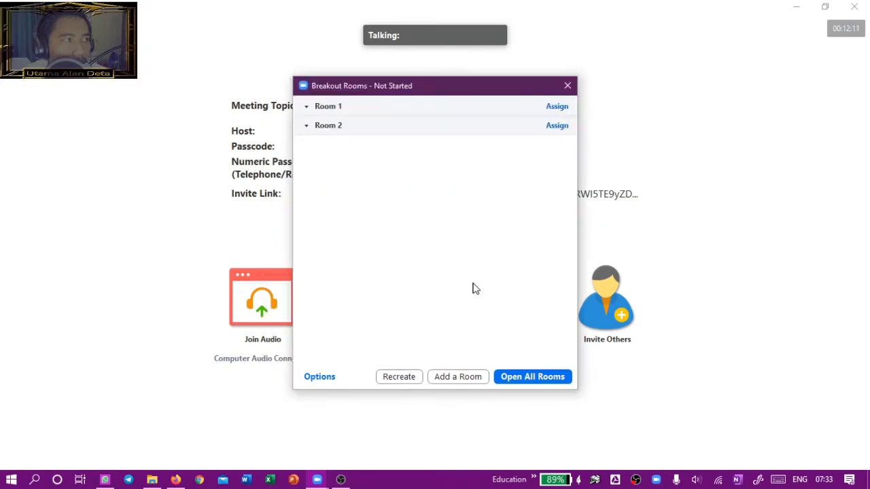
# Step: Check which participants can be assigned to Room 1, leave them unassigned, and open all breakout rooms
pyautogui.click(305, 106)
pyautogui.click(557, 106)
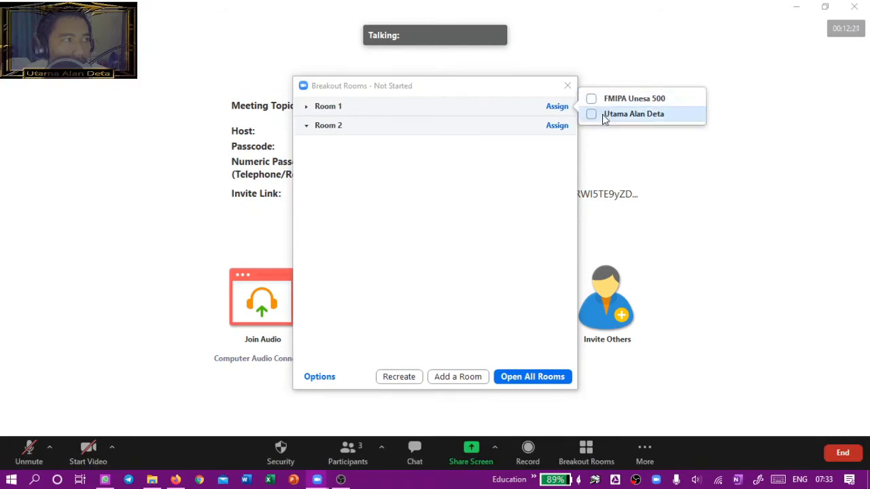
pyautogui.click(535, 234)
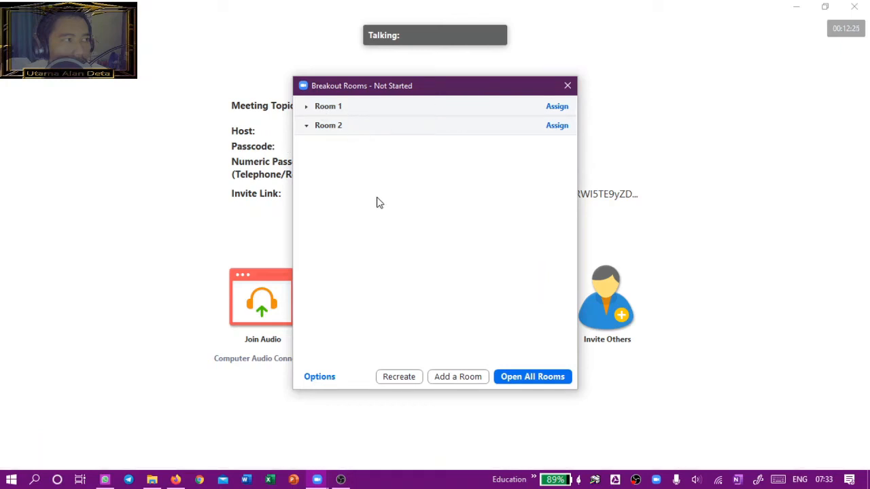
pyautogui.click(543, 378)
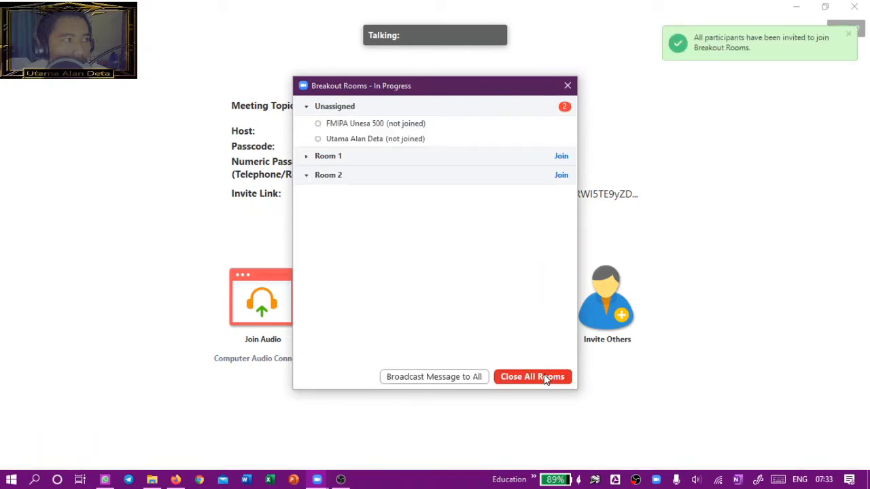
# Step: Check the room choices for the unassigned participants and close all breakout rooms
pyautogui.moveTo(460, 131)
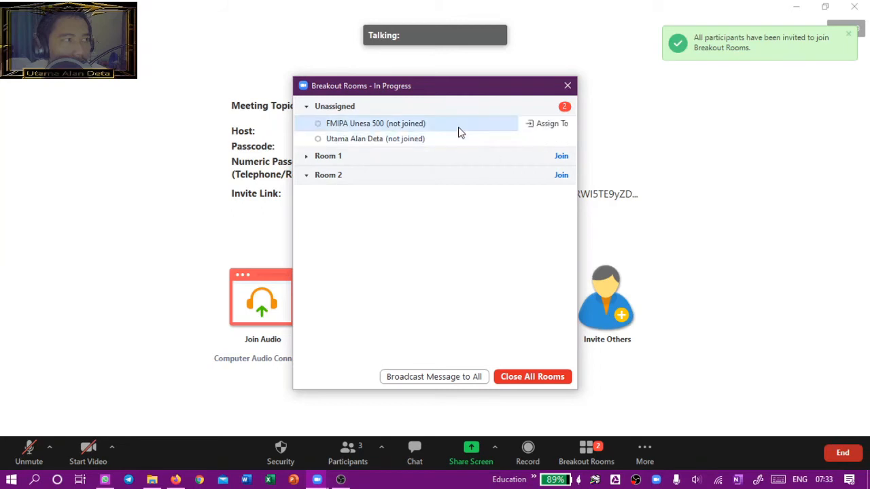
pyautogui.click(534, 123)
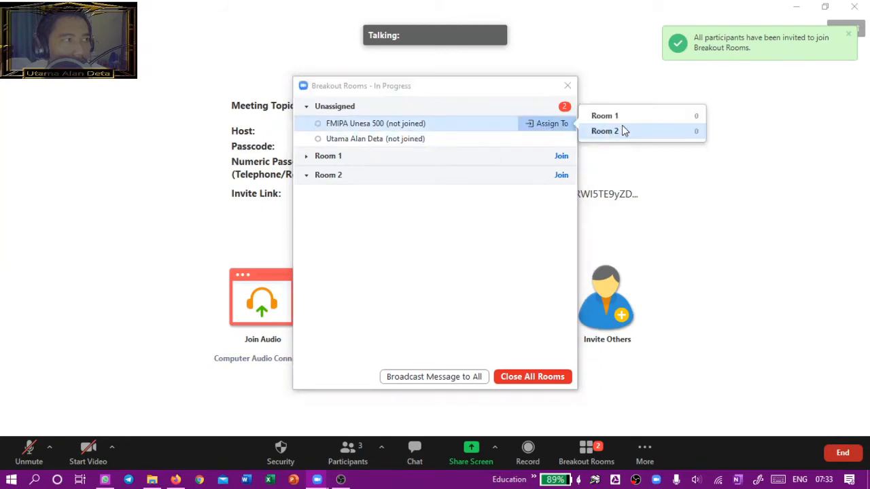
pyautogui.click(531, 142)
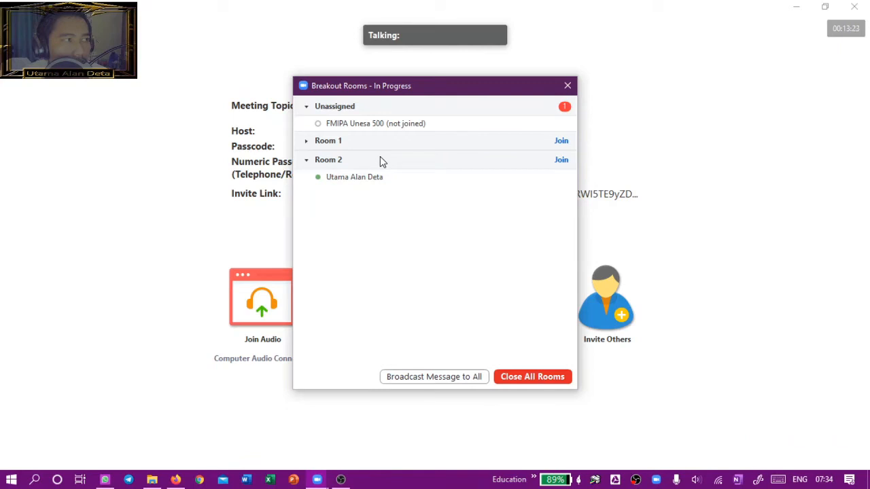
pyautogui.moveTo(375, 184)
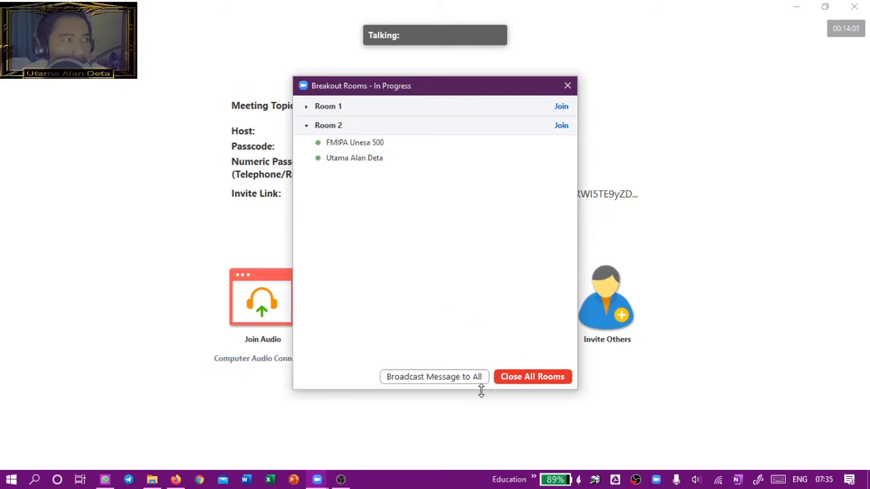
pyautogui.click(522, 378)
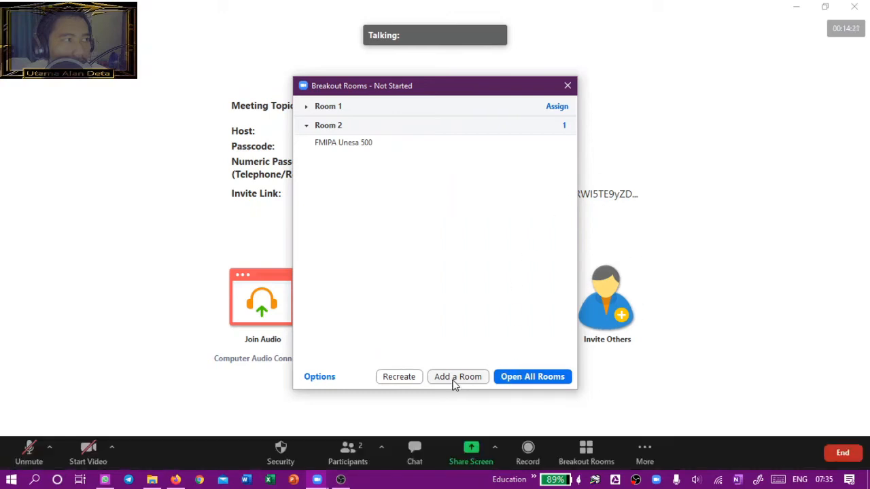
# Step: Disallow returning to the main session at any time and enable automatically moving all assigned participants into breakout rooms
pyautogui.click(320, 378)
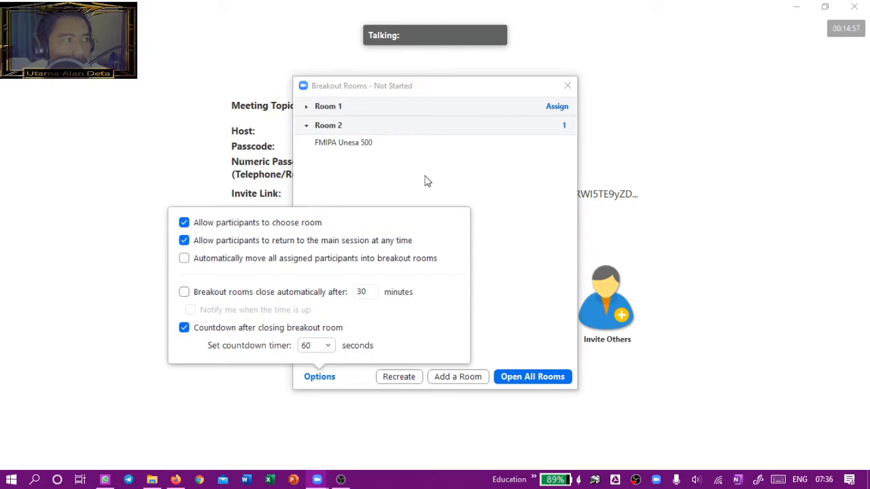
pyautogui.click(183, 242)
pyautogui.click(184, 258)
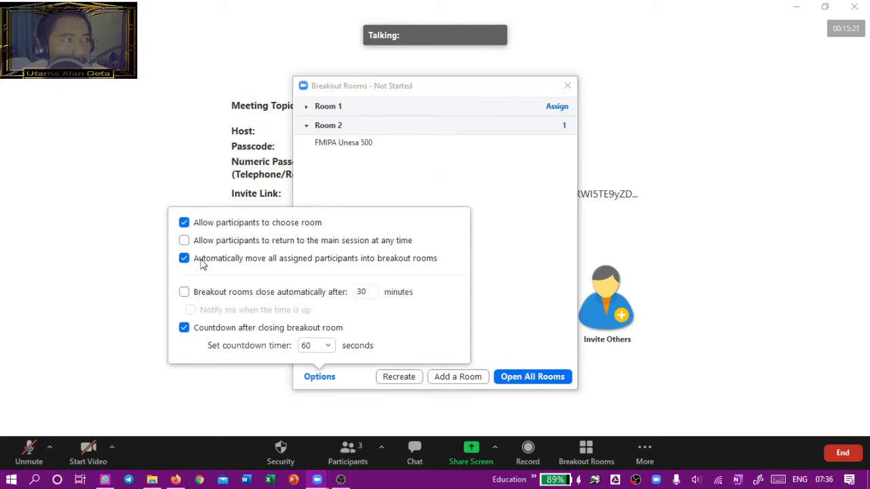
pyautogui.click(516, 278)
# Step: Assign the remaining participant to Room 1, expand its participant list, and open all breakout rooms
pyautogui.click(556, 106)
pyautogui.click(592, 107)
pyautogui.click(519, 178)
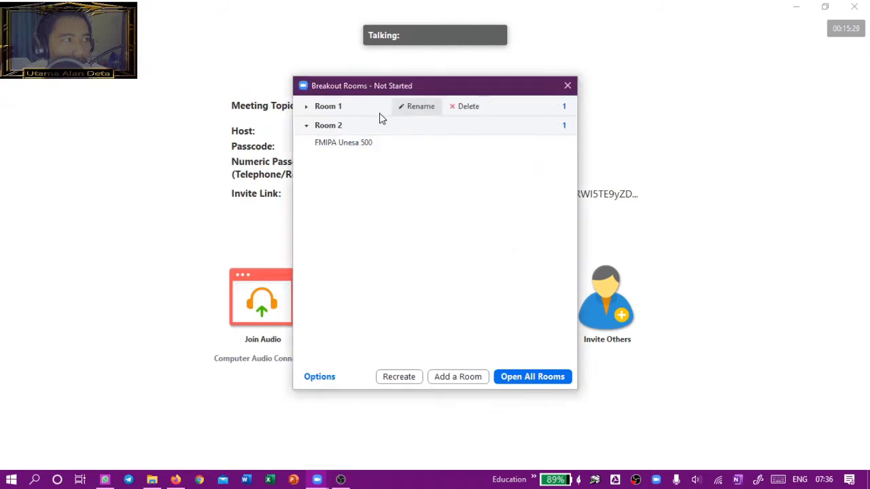
pyautogui.click(306, 109)
pyautogui.click(509, 381)
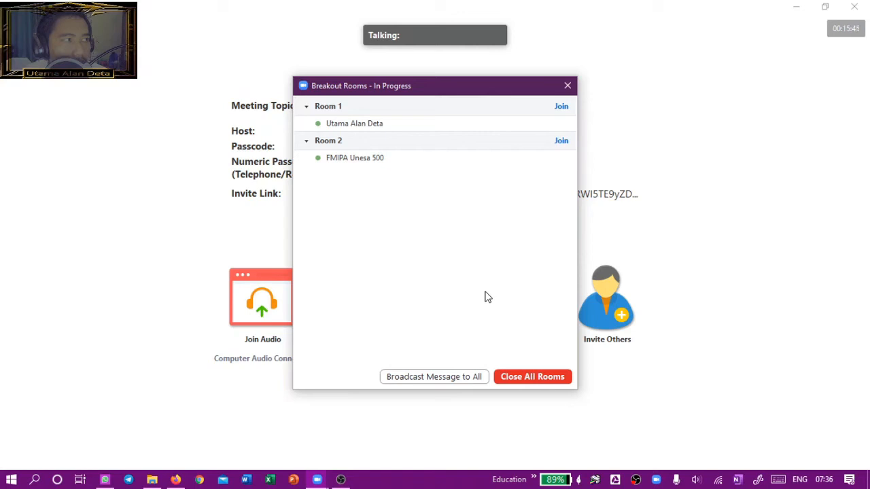
# Step: Close all rooms, disable automatic moving of participants, and set rooms to close automatically after 1 minute with a time-up notification
pyautogui.click(533, 378)
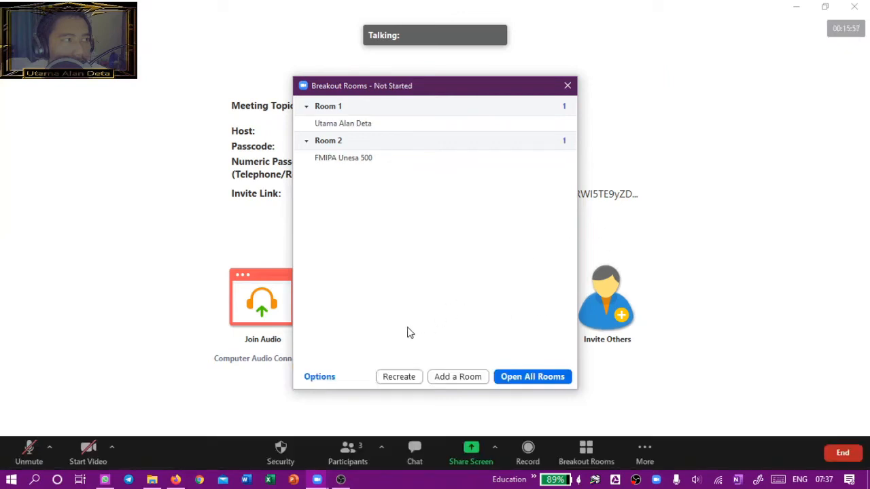
pyautogui.click(307, 377)
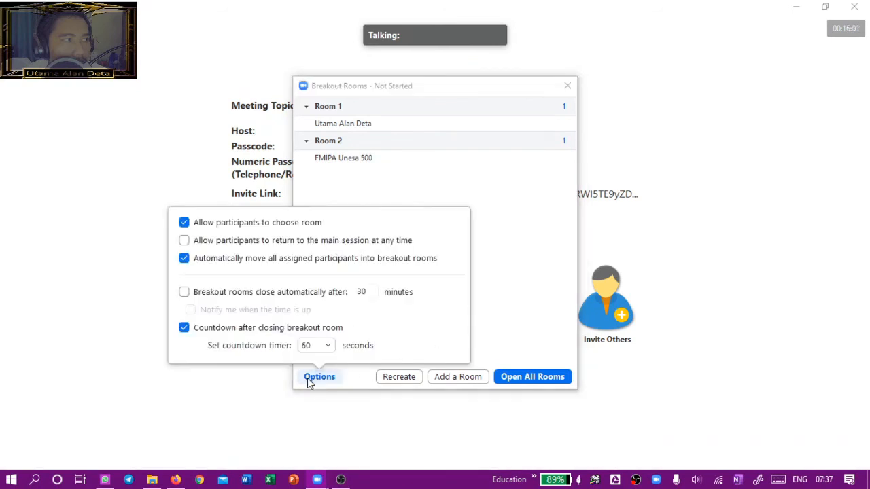
pyautogui.click(184, 259)
pyautogui.click(197, 293)
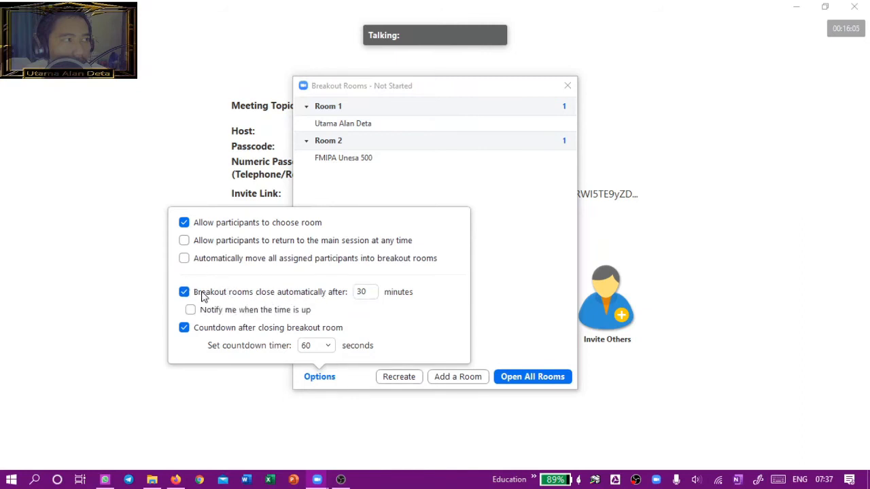
pyautogui.moveTo(368, 292); pyautogui.dragTo(352, 291)
pyautogui.write('1')
pyautogui.click(190, 310)
pyautogui.click(547, 292)
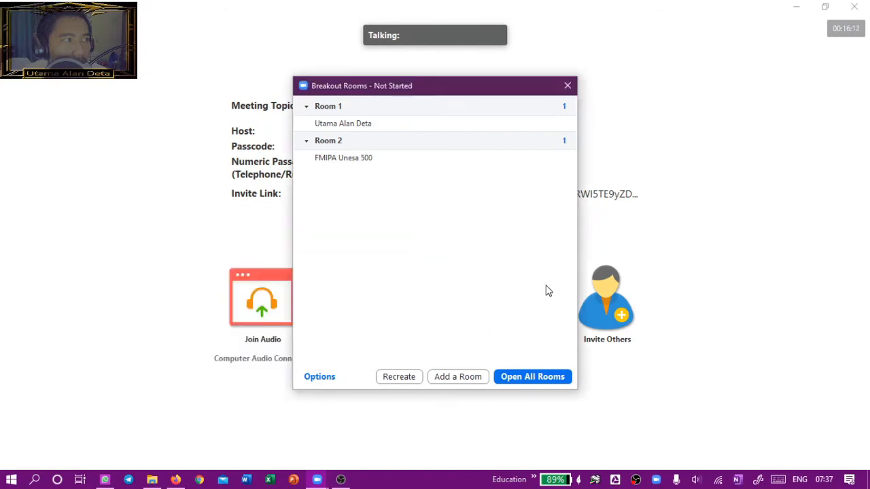
# Step: Open all breakout rooms with the automatic closing timer and close them before the time runs out
pyautogui.click(542, 380)
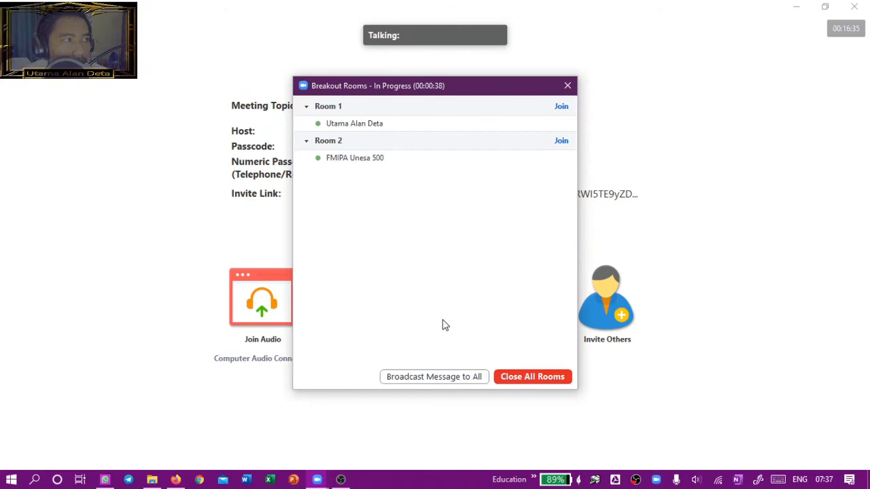
pyautogui.moveTo(443, 167)
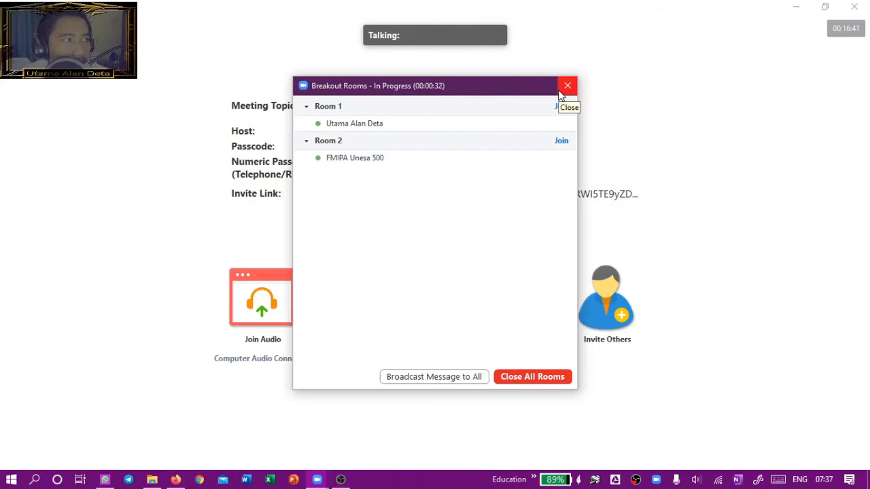
pyautogui.click(524, 378)
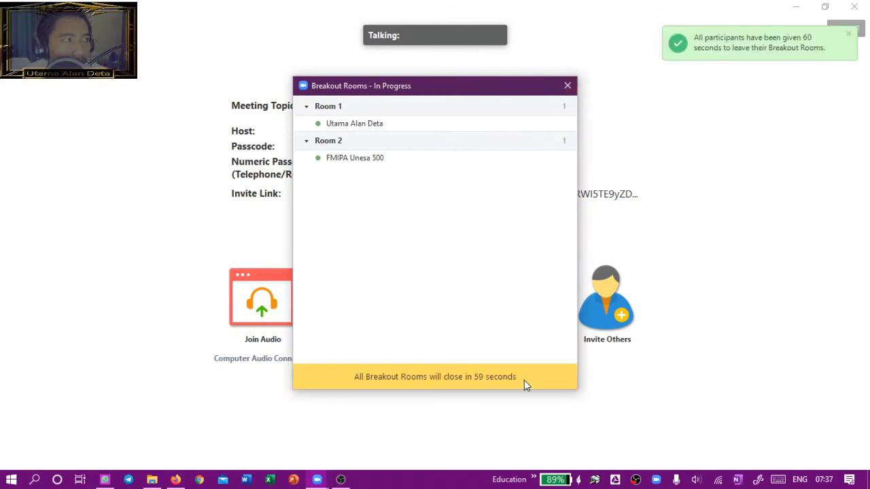
# Step: Dismiss the breakout room manager and show the main session's participant list
pyautogui.click(567, 85)
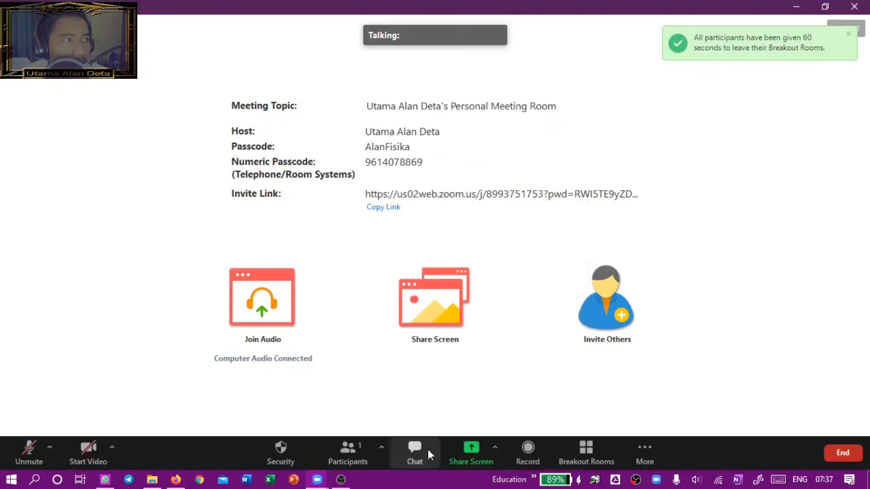
pyautogui.click(357, 461)
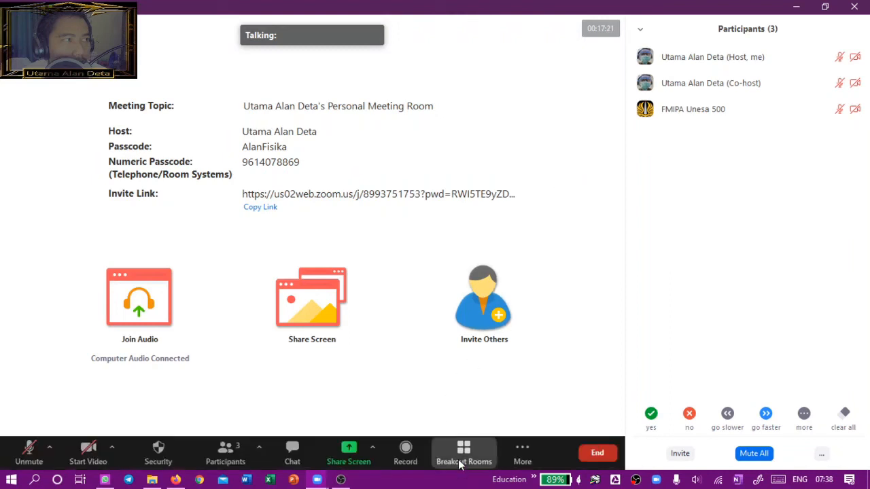
# Step: Open all breakout rooms and broadcast the message "Waktu diskusi 5 menit" to every room
pyautogui.click(462, 455)
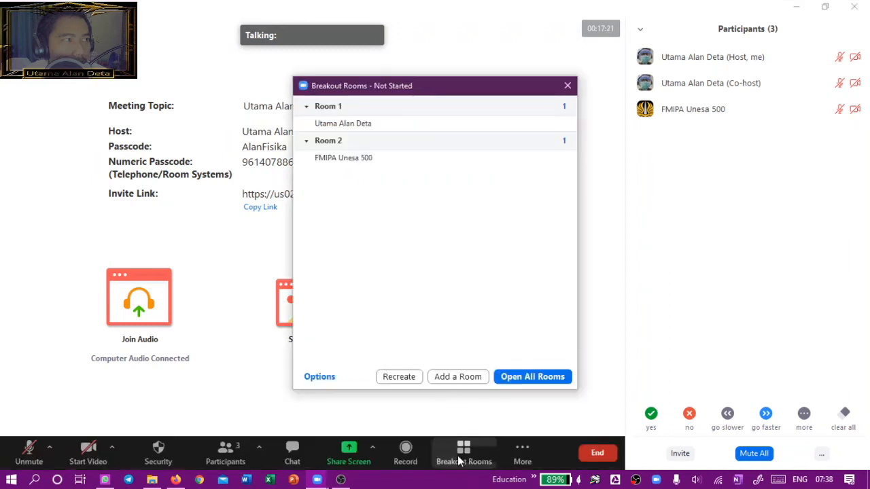
pyautogui.click(535, 380)
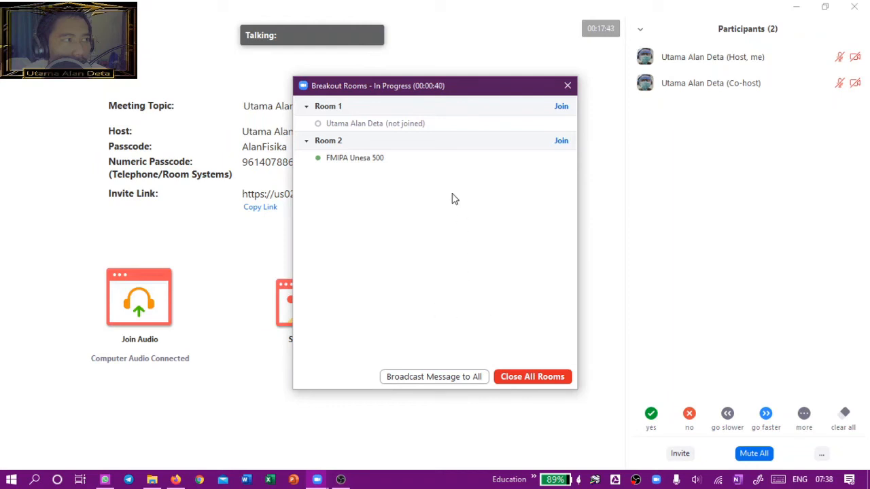
pyautogui.click(443, 382)
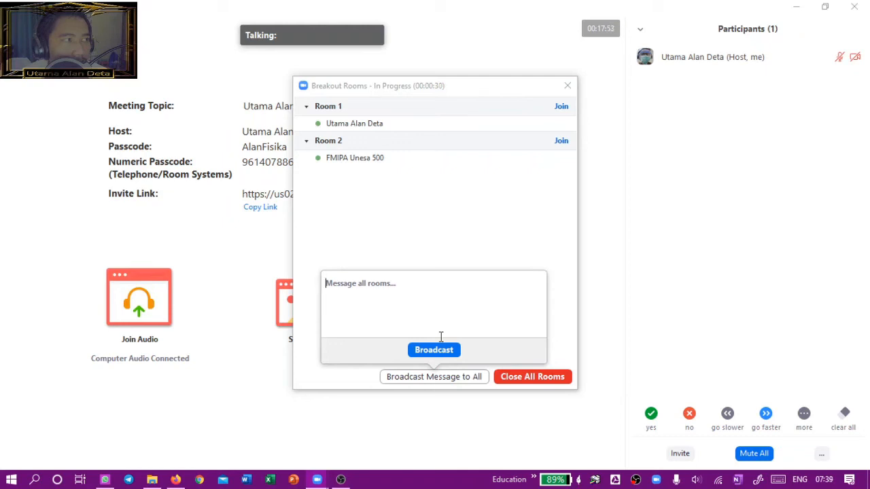
pyautogui.write('Waktu diskusi 5 menit')
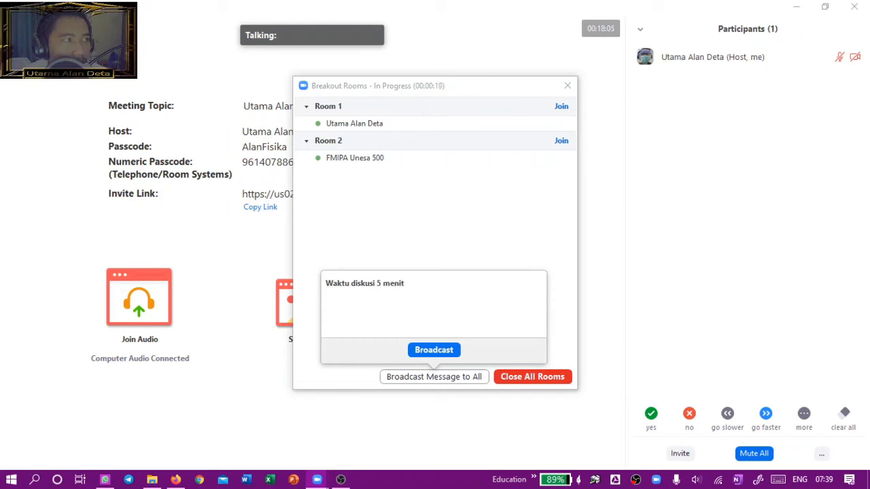
pyautogui.click(435, 350)
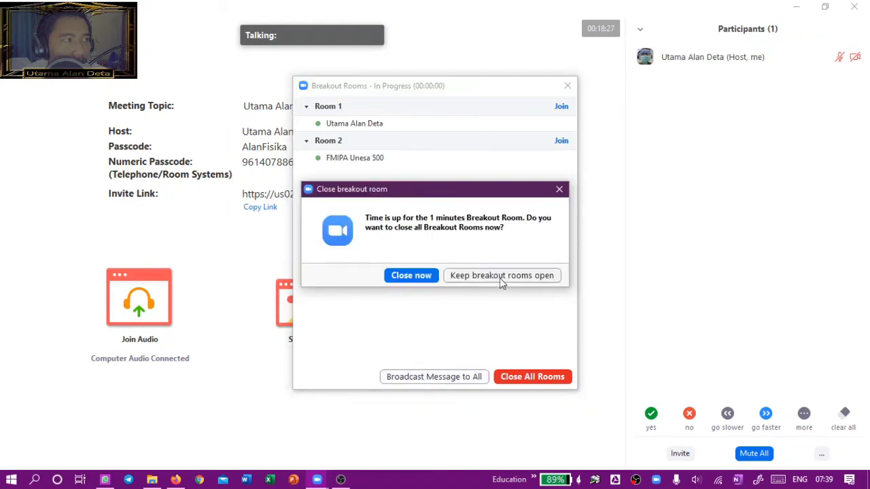
# Step: Keep the breakout rooms open past the 1-minute time limit
pyautogui.moveTo(437, 188)
pyautogui.mouseDown()
pyautogui.moveTo(458, 194)
pyautogui.moveTo(431, 192)
pyautogui.mouseUp()
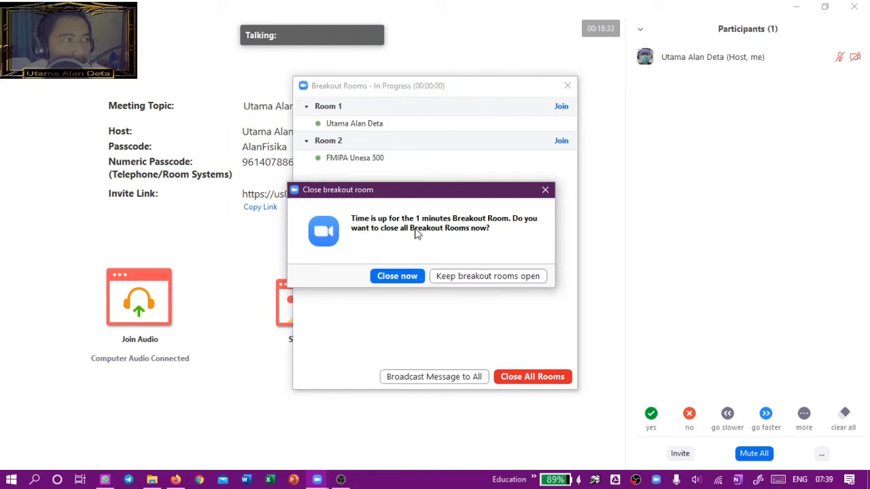
pyautogui.click(462, 278)
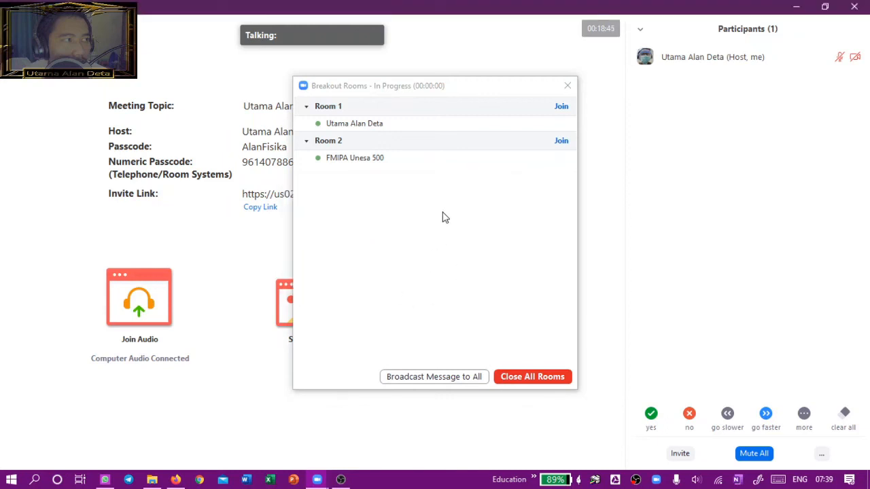
pyautogui.click(481, 296)
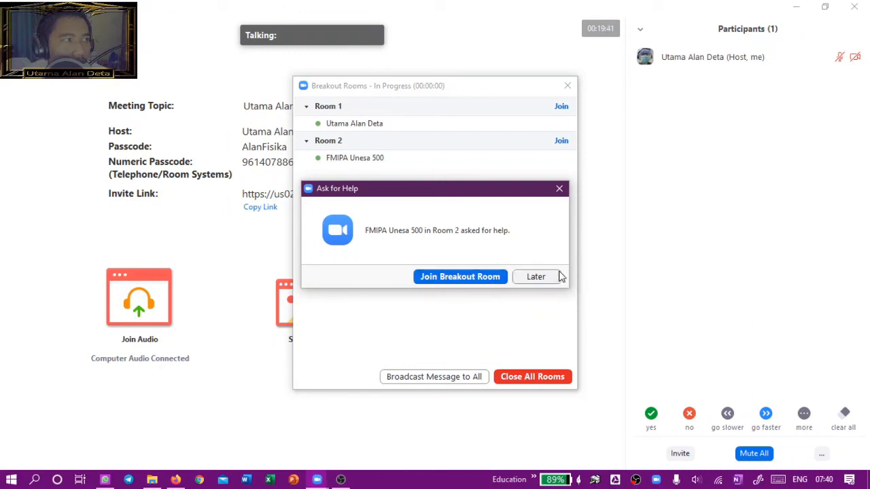
# Step: Join Room 2 from the help request, keeping the rooms open, and show its participant list in the maximized meeting window
pyautogui.click(487, 284)
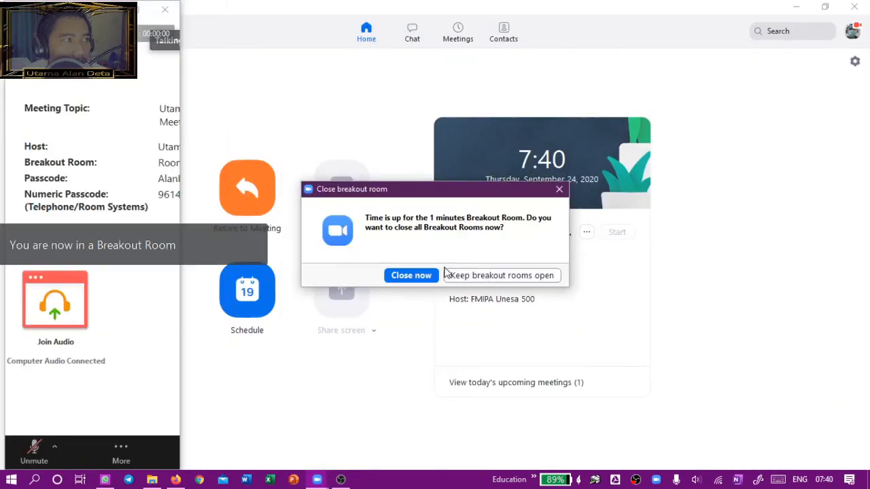
pyautogui.click(469, 275)
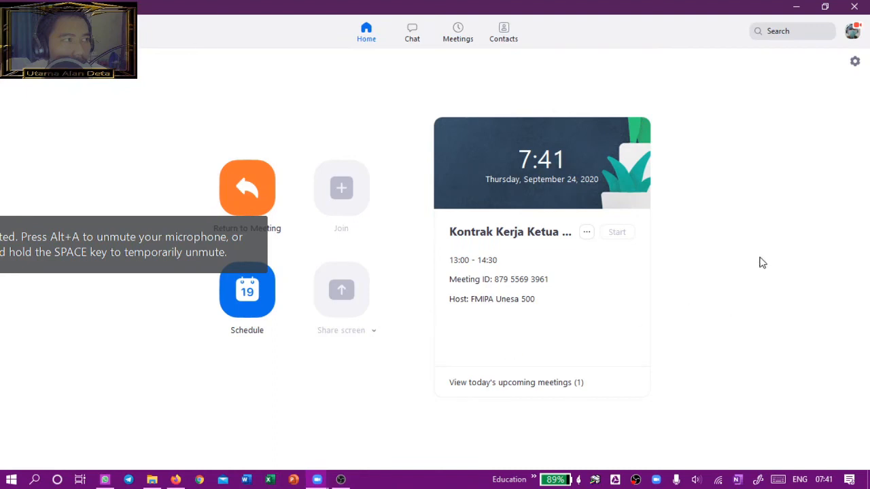
pyautogui.click(317, 479)
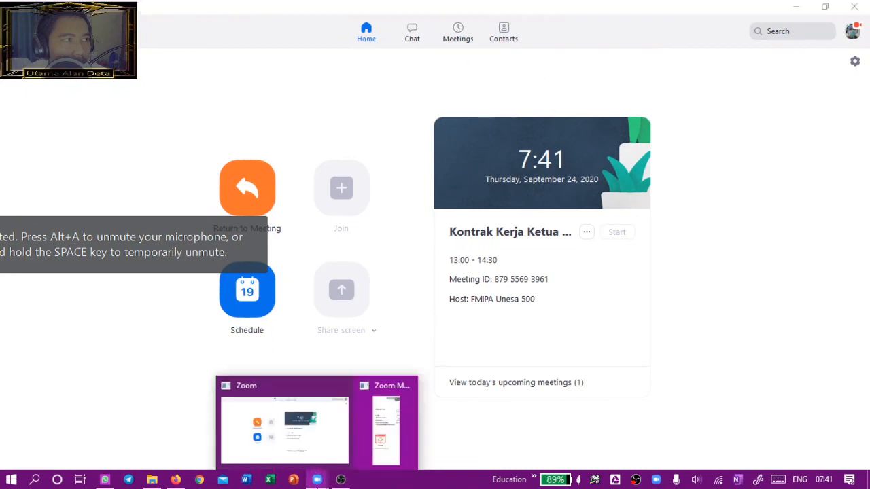
pyautogui.click(360, 446)
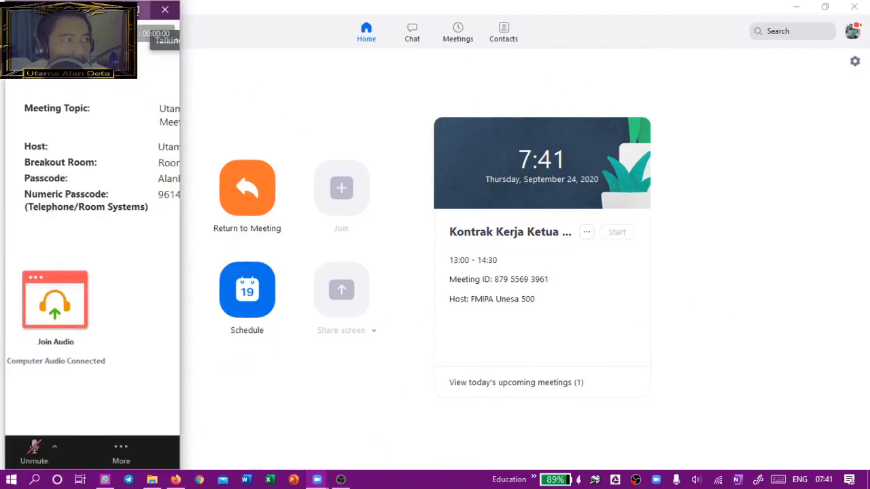
pyautogui.click(144, 8)
pyautogui.click(350, 454)
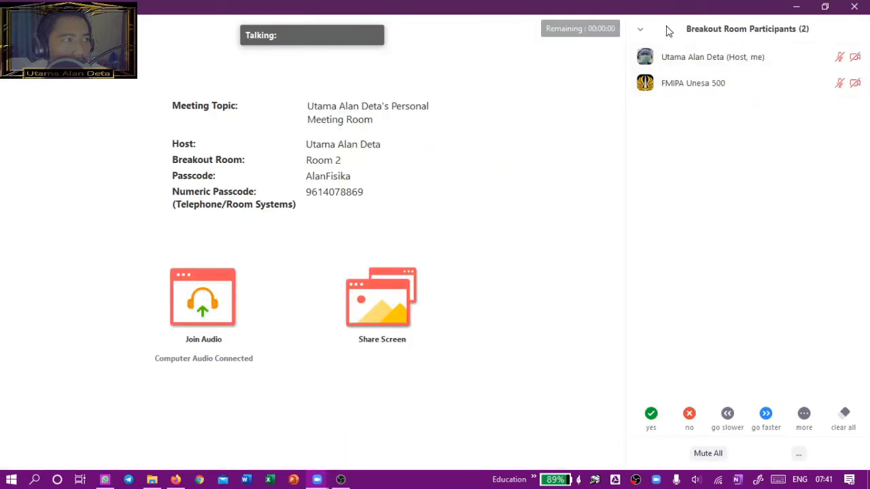
pyautogui.click(640, 29)
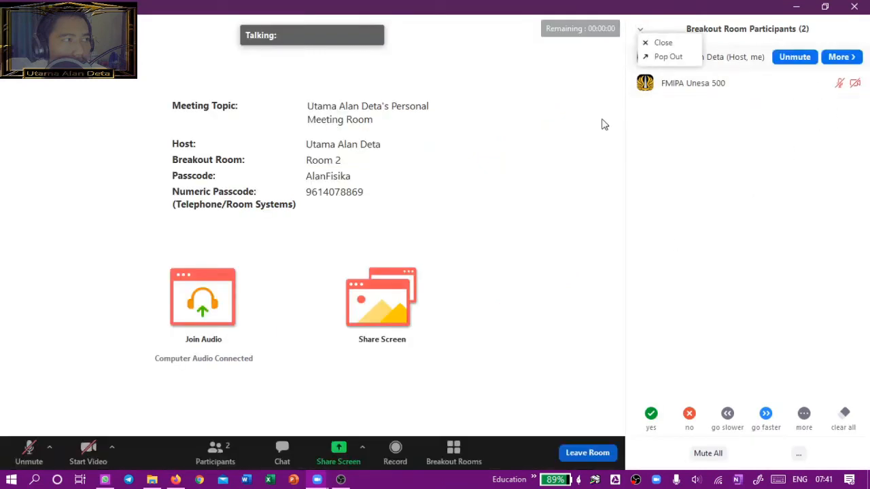
# Step: Leave the breakout room for the main session without ending the meeting, and keep the breakout rooms open
pyautogui.click(568, 455)
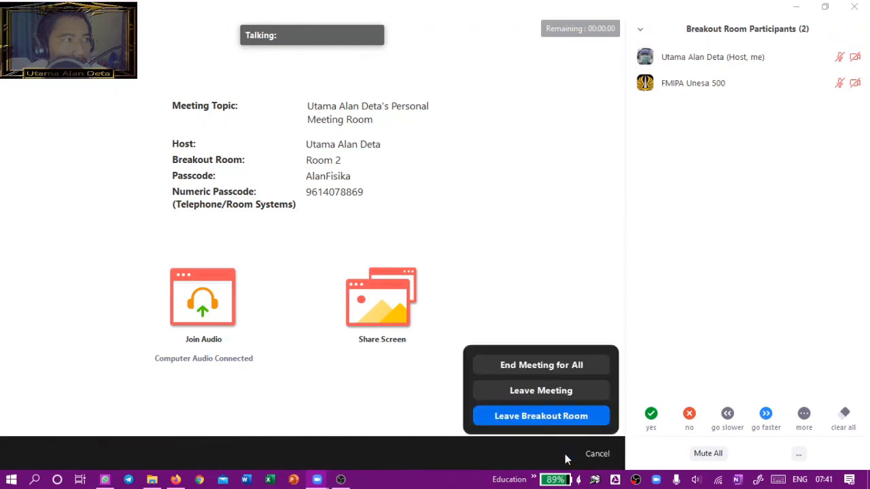
pyautogui.click(520, 416)
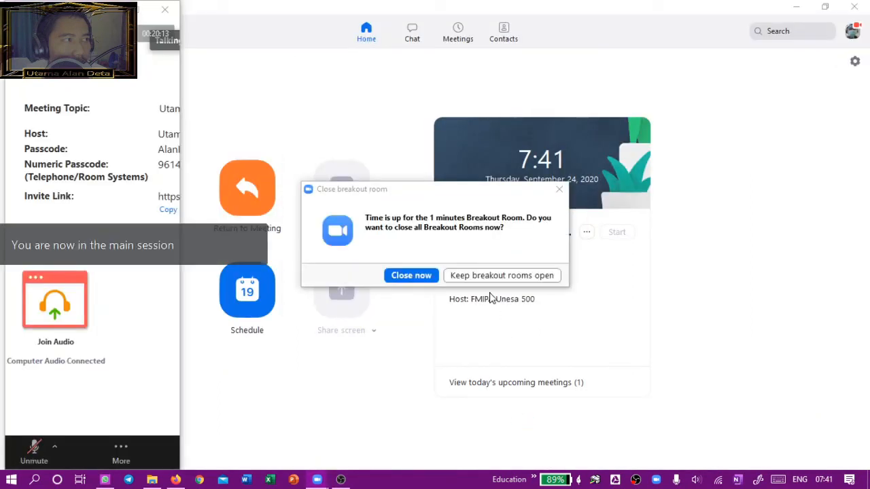
pyautogui.click(492, 278)
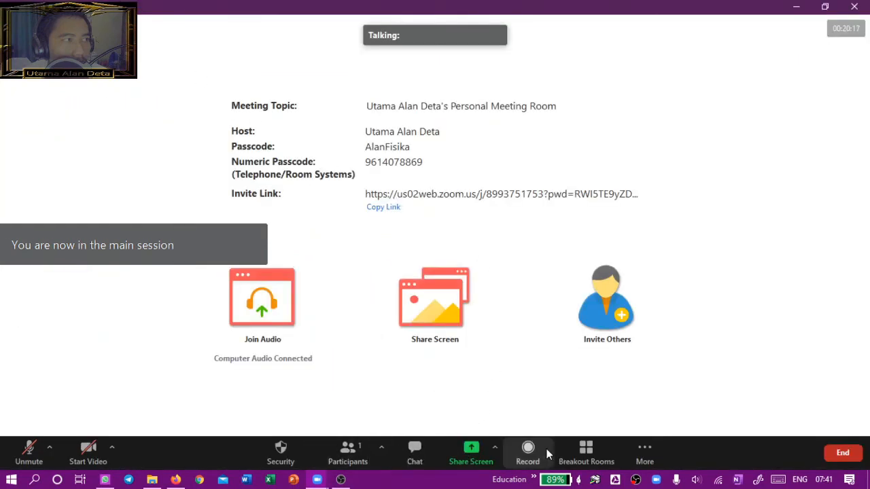
# Step: Close all breakout rooms from the breakout room manager and dismiss the manager
pyautogui.click(586, 454)
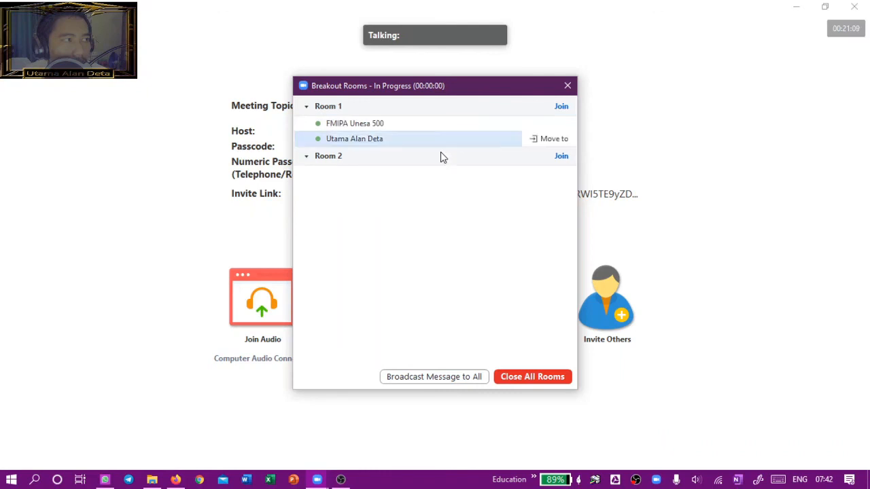
pyautogui.click(524, 379)
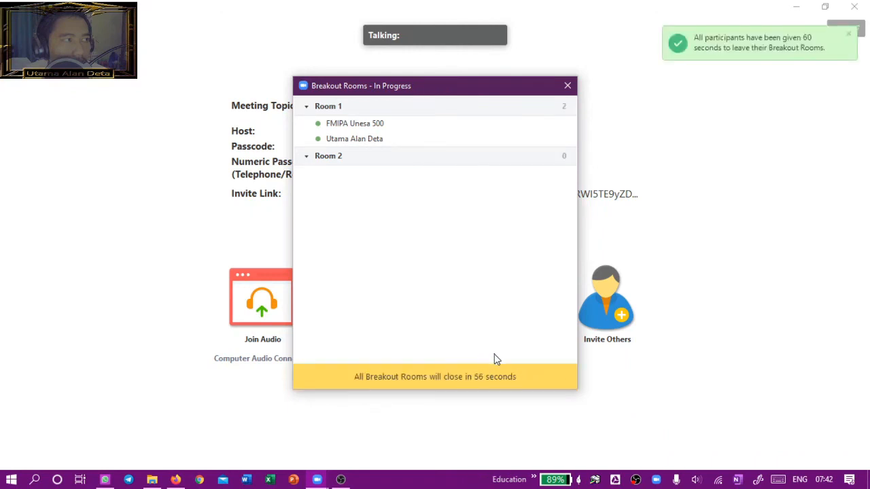
pyautogui.click(690, 289)
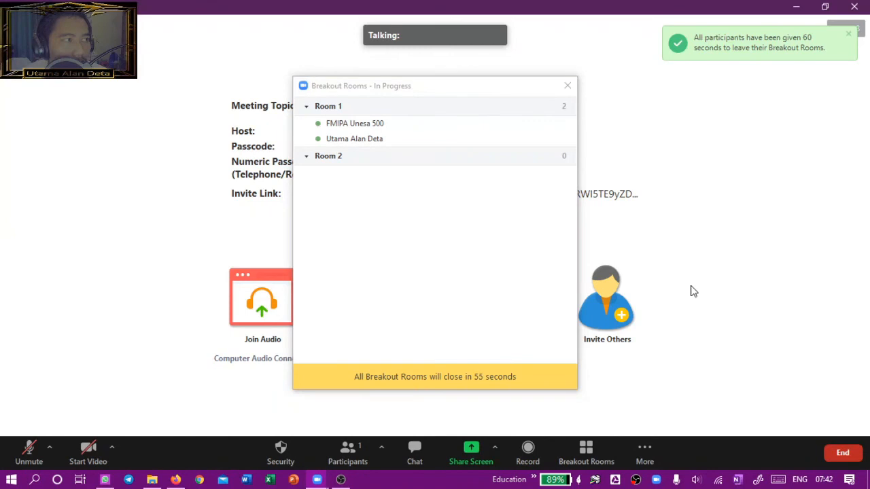
pyautogui.click(566, 86)
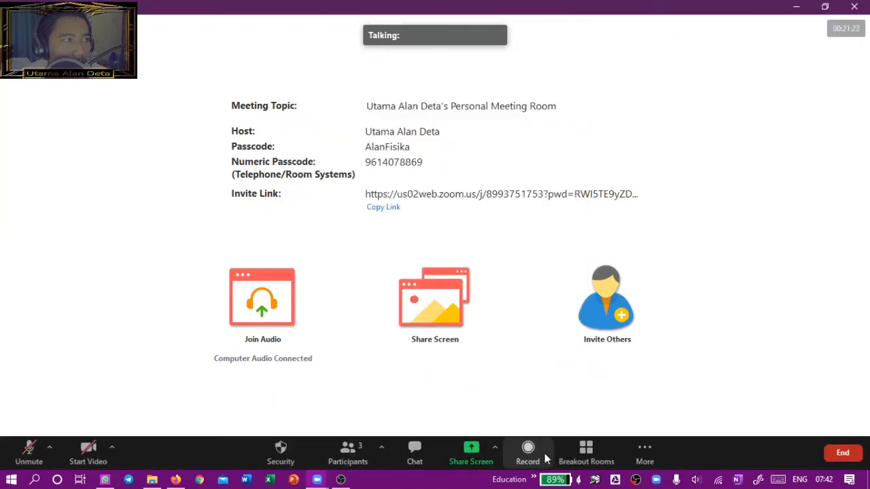
pyautogui.click(586, 451)
pyautogui.click(567, 86)
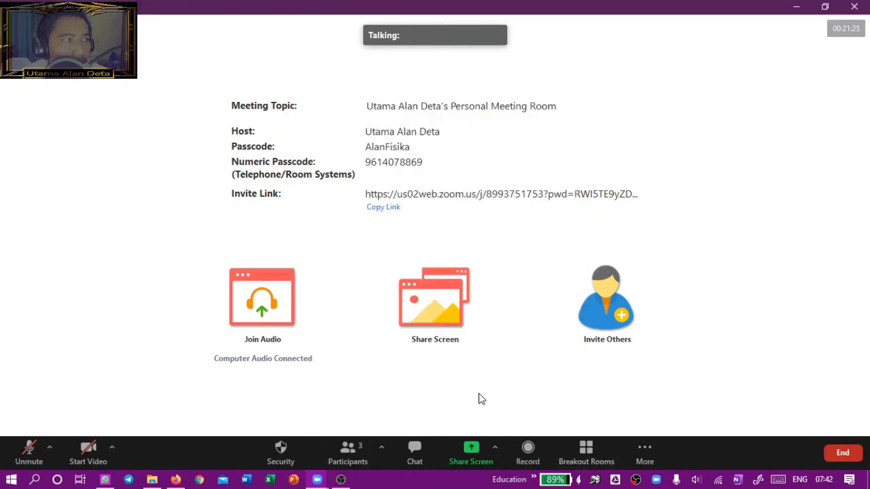
# Step: Show the main session's participant list and end the meeting for all participants
pyautogui.click(347, 451)
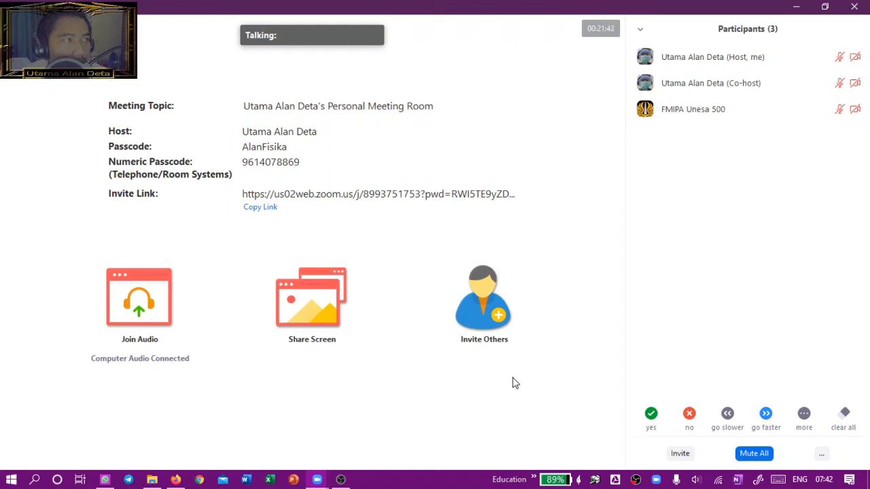
pyautogui.moveTo(524, 383)
pyautogui.moveTo(450, 431)
pyautogui.moveTo(549, 402)
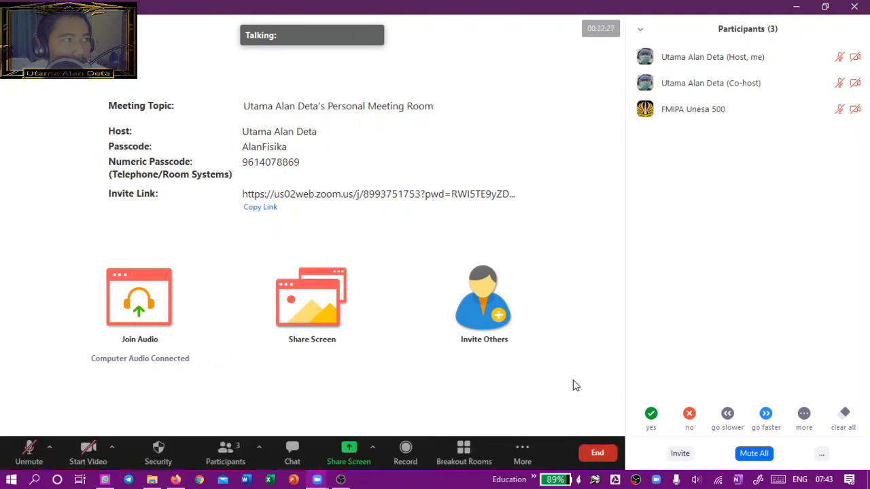
pyautogui.click(589, 455)
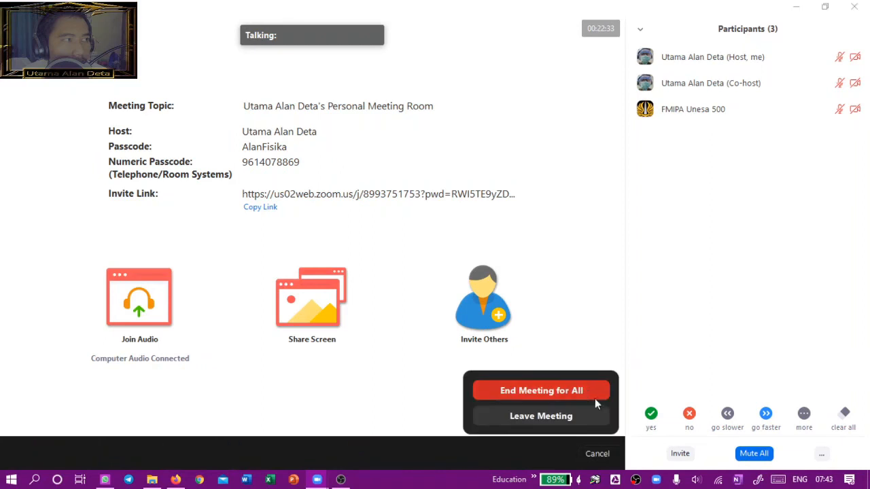
pyautogui.click(582, 390)
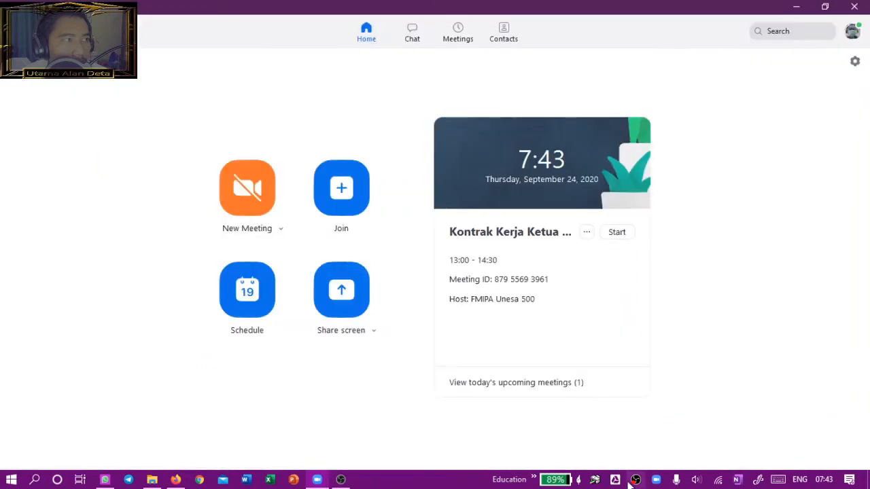